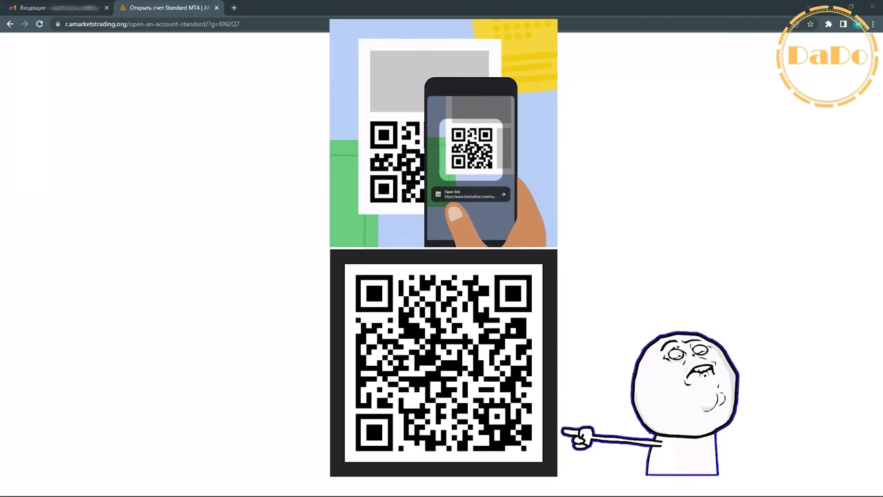
Step: Pause the tutorial and follow the AMarkets sign-up link in the video description
{"action": "left_click", "coordinate": [761, 246]}
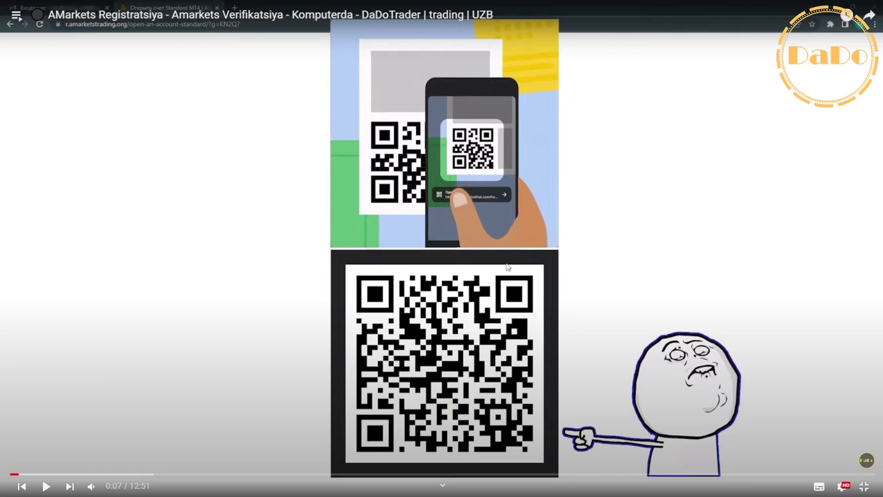
{"action": "scroll", "coordinate": [510, 269], "scroll_direction": "down", "scroll_amount": 3}
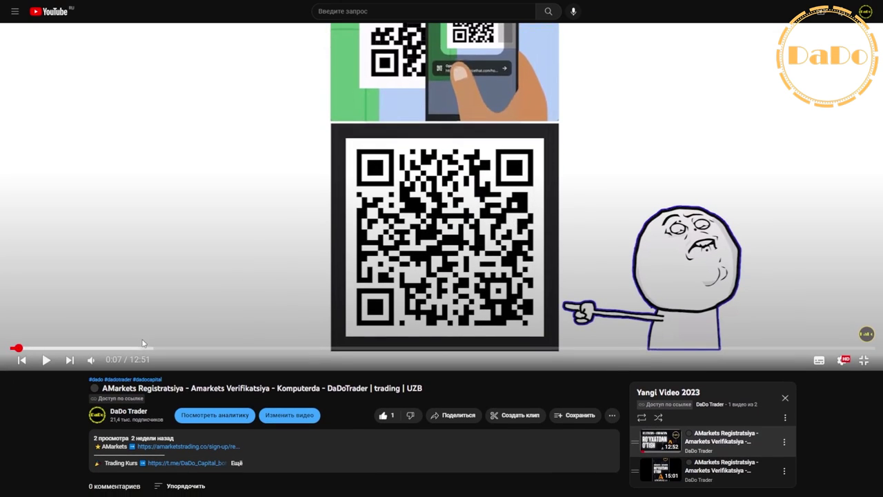
{"action": "scroll", "coordinate": [511, 268], "scroll_direction": "down", "scroll_amount": 1}
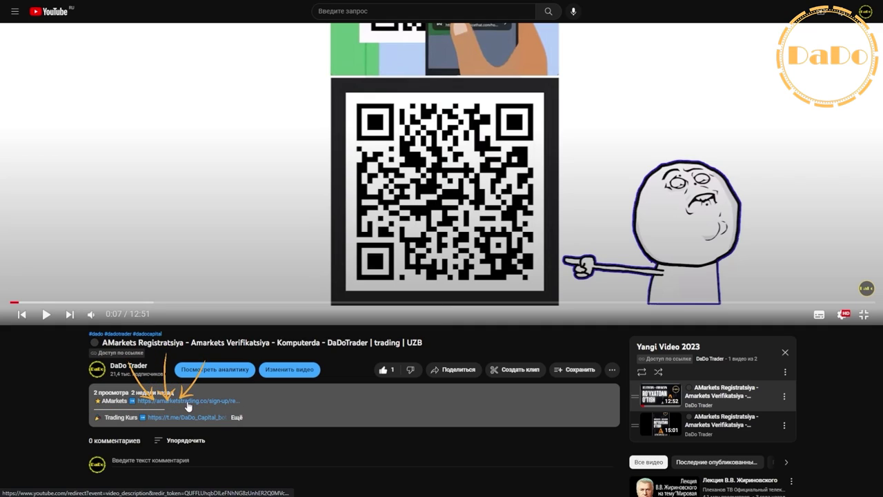
{"action": "left_click", "coordinate": [187, 403]}
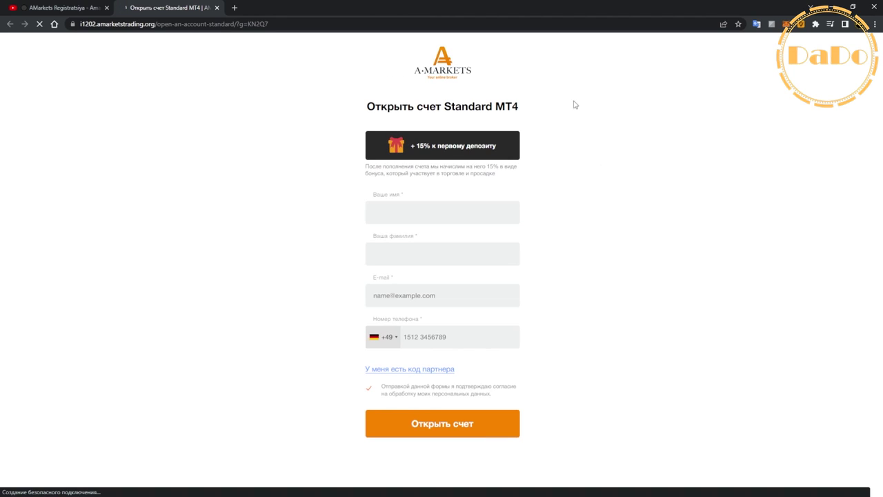
Step: Enter the first name, surname and Gmail e-mail address on the Standard MT4 form
{"action": "left_click", "coordinate": [76, 10]}
{"action": "scroll", "coordinate": [159, 434], "scroll_direction": "down", "scroll_amount": 2}
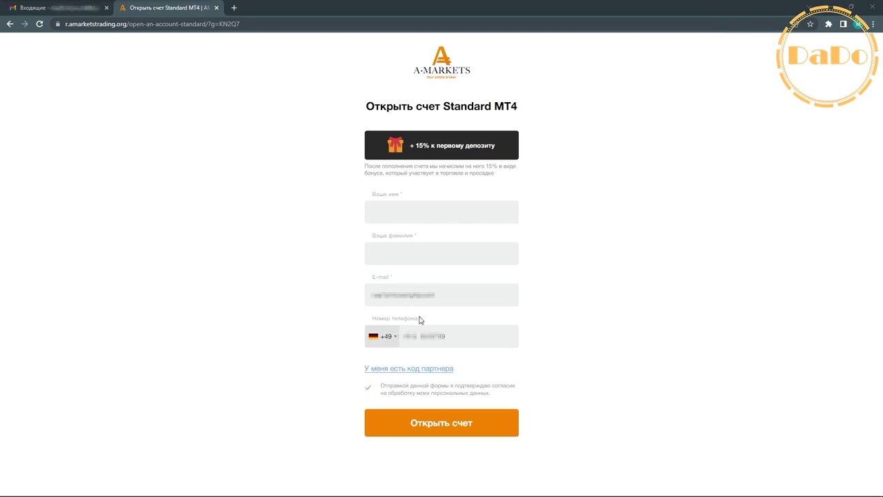
{"action": "left_click", "coordinate": [377, 217]}
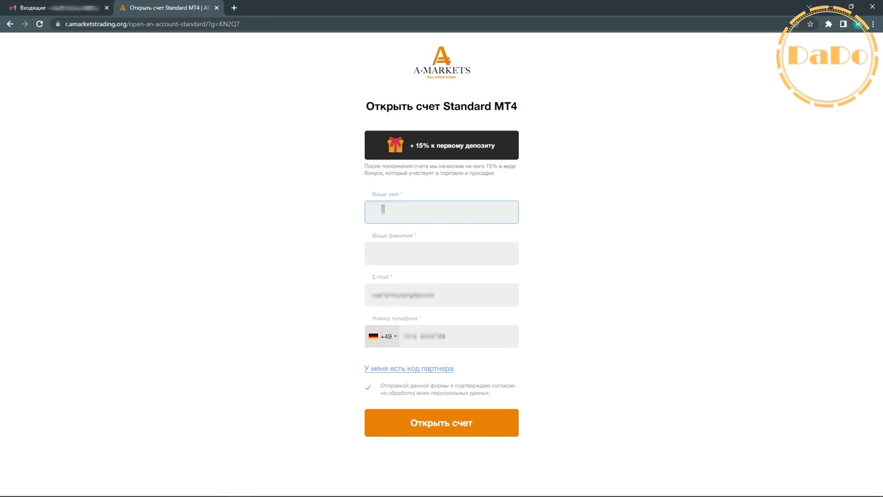
{"action": "key", "text": "Tab"}
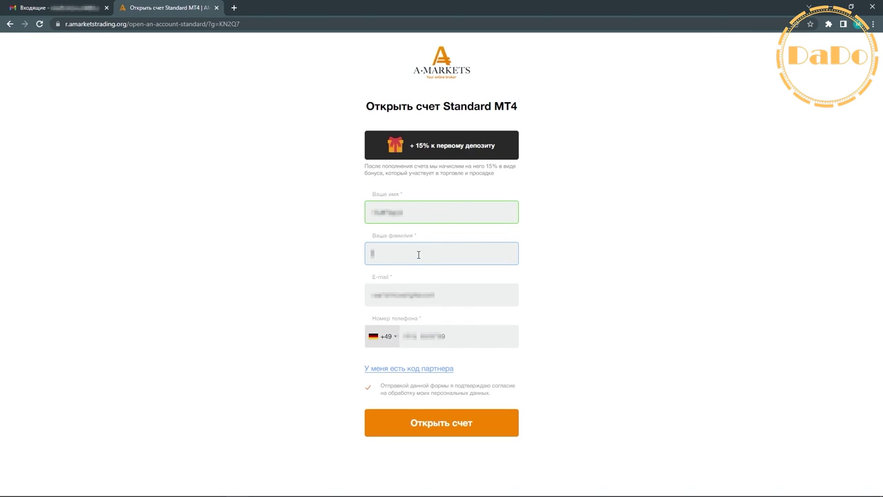
{"action": "key", "text": "Tab"}
{"action": "type", "text": "t"}
{"action": "key", "text": "BackSpace"}
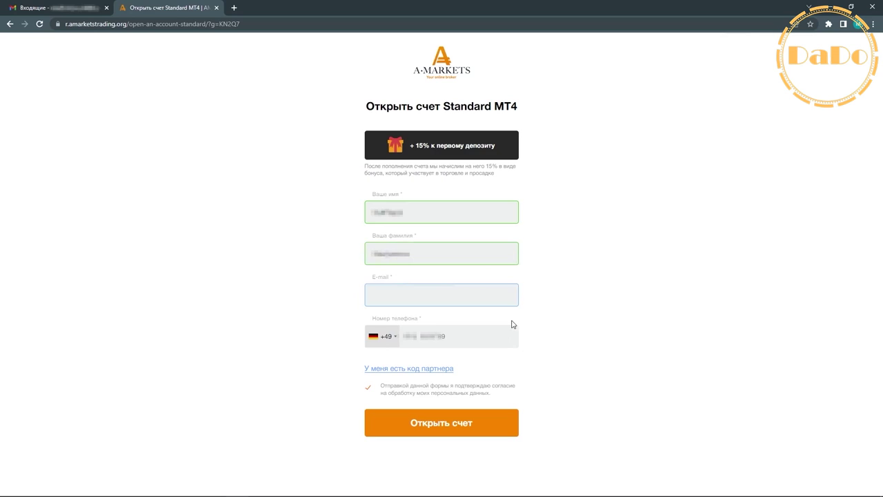
Step: Set the phone country code to Uzbekistan +998
{"action": "left_click", "coordinate": [439, 337]}
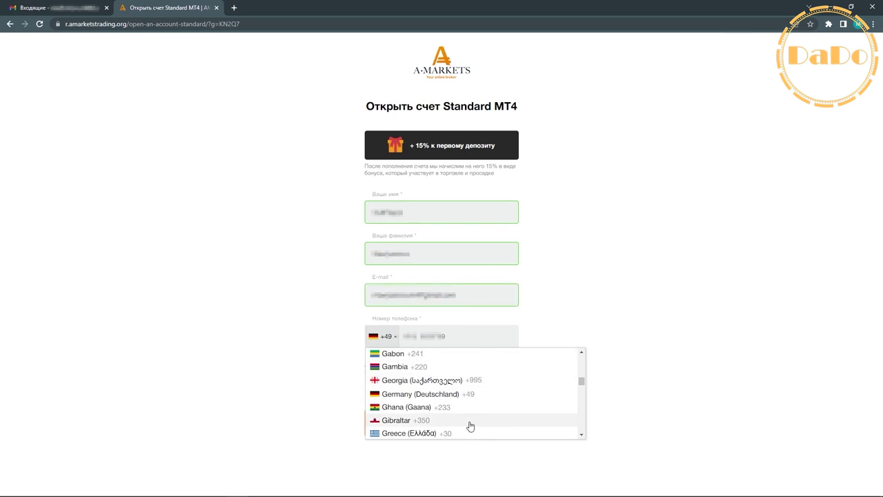
{"action": "scroll", "coordinate": [437, 410], "scroll_direction": "down", "scroll_amount": 20}
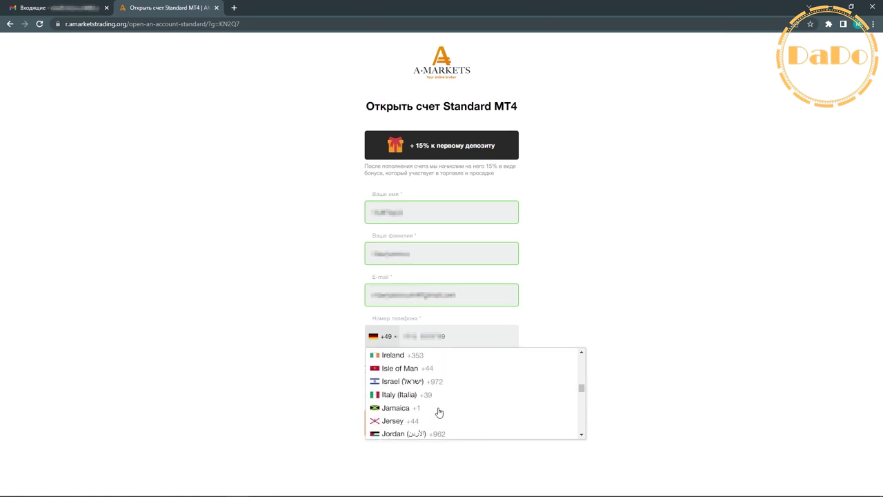
{"action": "scroll", "coordinate": [437, 411], "scroll_direction": "down", "scroll_amount": 12}
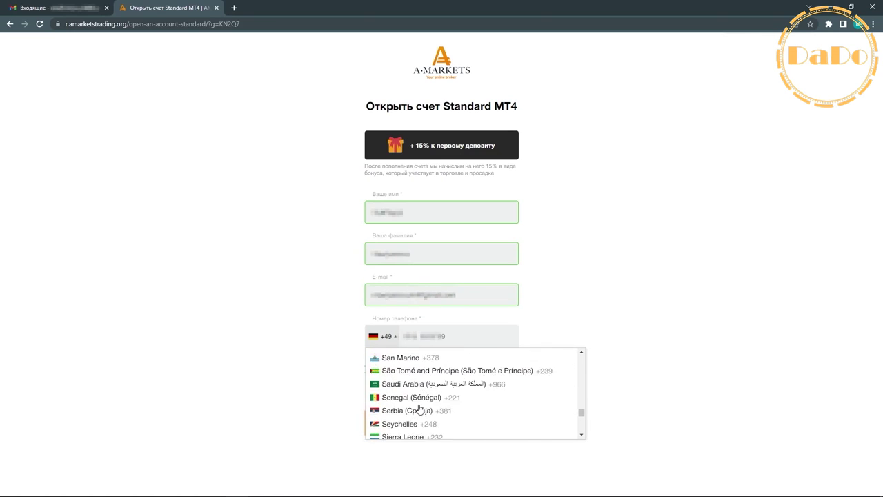
{"action": "scroll", "coordinate": [422, 407], "scroll_direction": "down", "scroll_amount": 10}
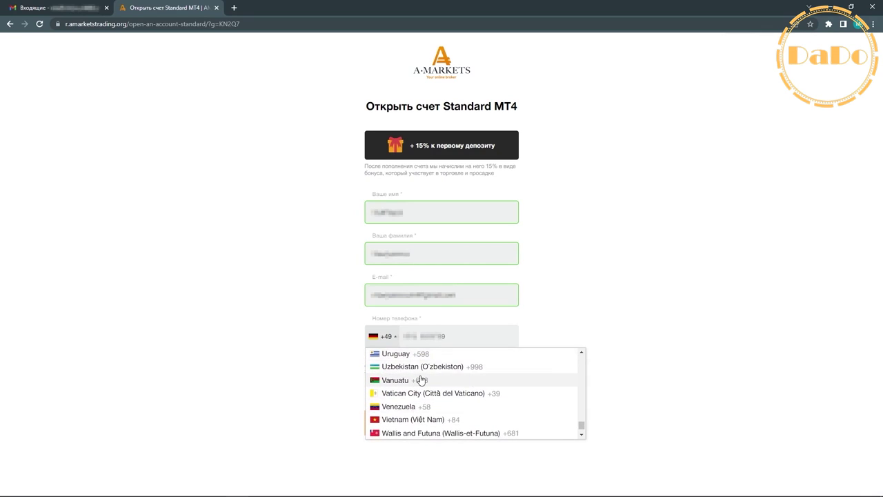
{"action": "left_click", "coordinate": [414, 366]}
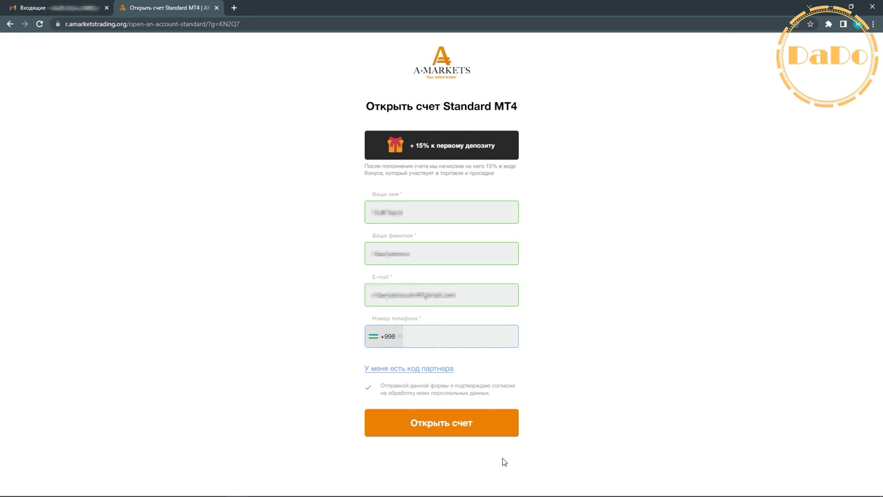
Step: Switch the phone code to Russia +7, enter the phone number and submit with Открыть счет
{"action": "left_click", "coordinate": [383, 337]}
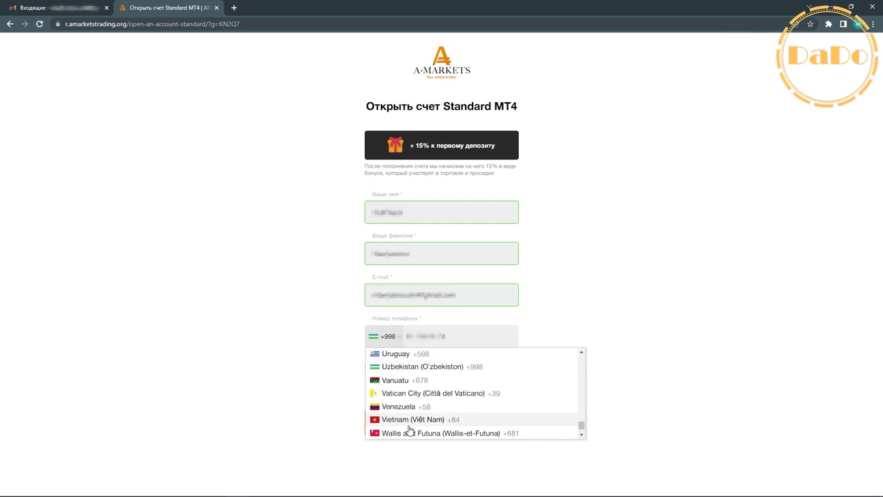
{"action": "scroll", "coordinate": [409, 424], "scroll_direction": "up", "scroll_amount": 12}
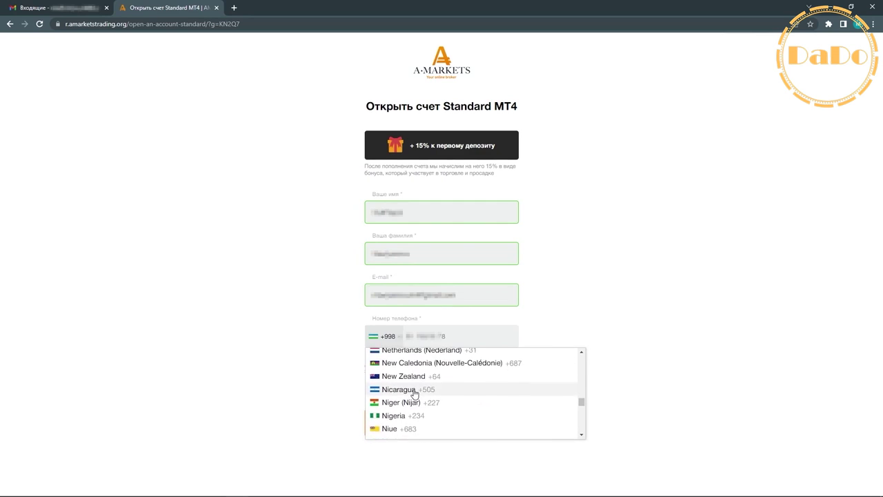
{"action": "scroll", "coordinate": [414, 393], "scroll_direction": "down", "scroll_amount": 5}
{"action": "left_click", "coordinate": [418, 400]}
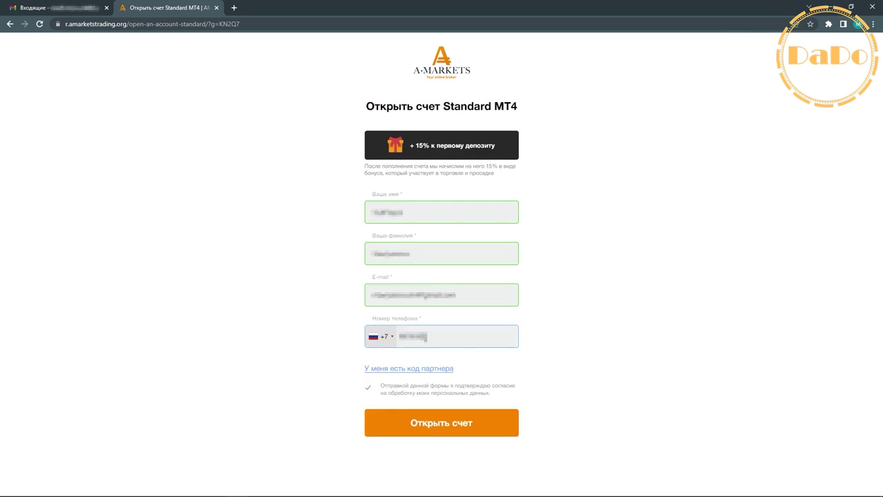
{"action": "type", "text": "123"}
{"action": "left_click", "coordinate": [439, 424]}
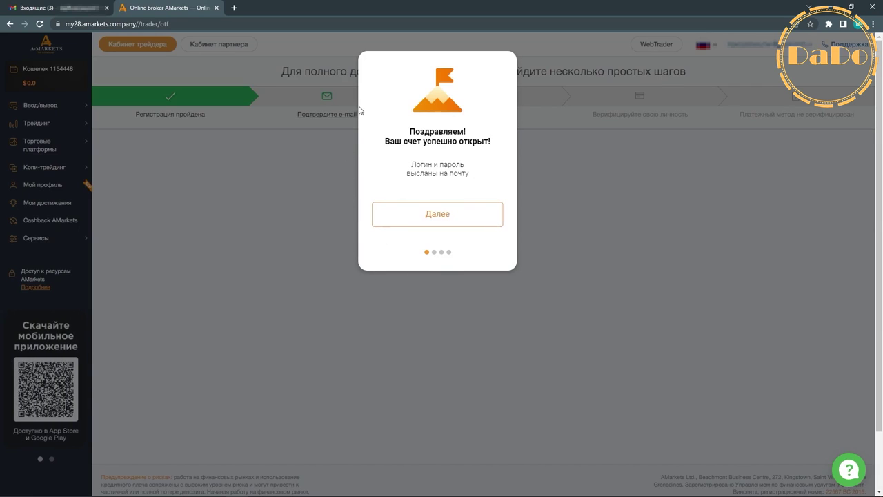
Step: Page through the welcome slides, noting the 15% bonus, 48-hour deadline, e-mail and passport requirements
{"action": "left_click", "coordinate": [451, 215]}
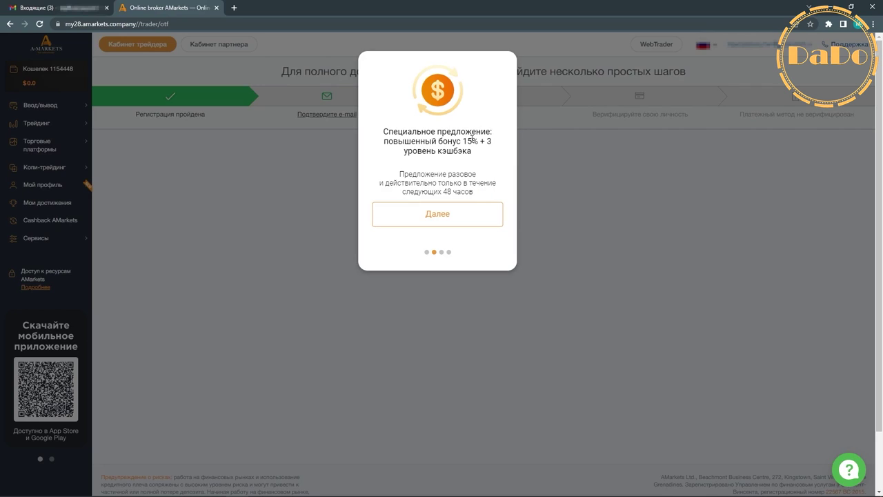
{"action": "left_click_drag", "start_coordinate": [463, 141], "coordinate": [479, 141]}
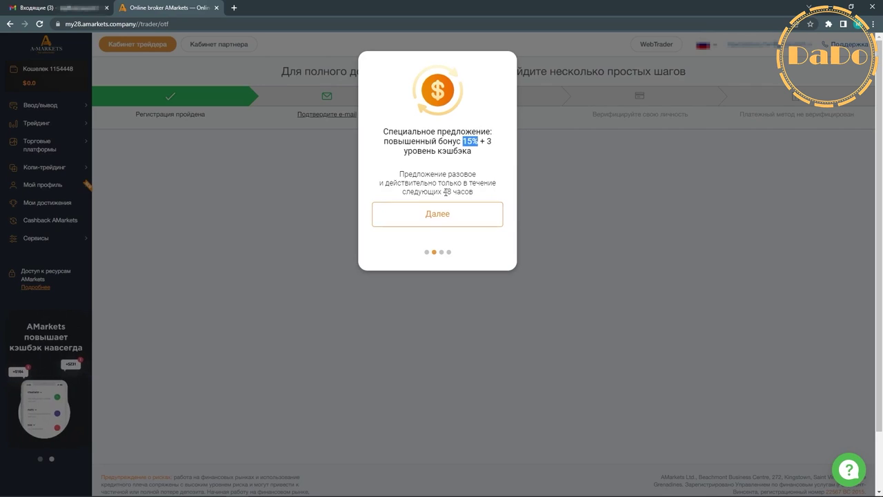
{"action": "left_click_drag", "start_coordinate": [445, 192], "coordinate": [474, 192]}
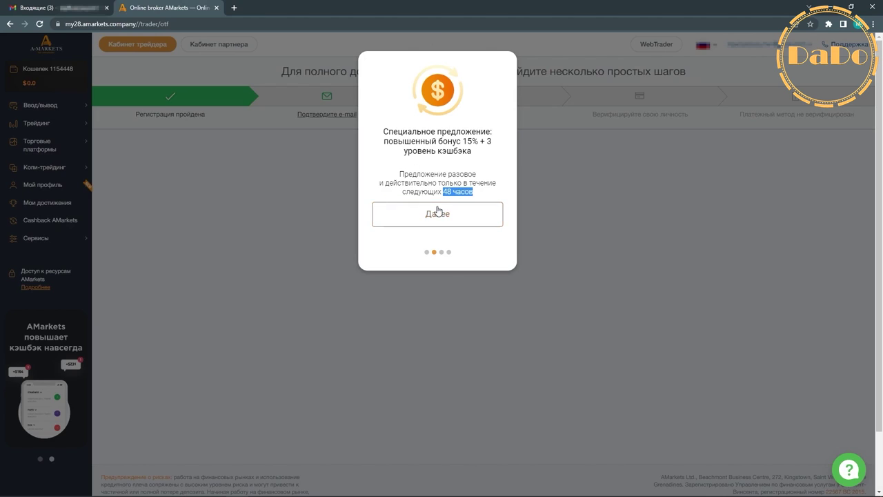
{"action": "left_click", "coordinate": [437, 213]}
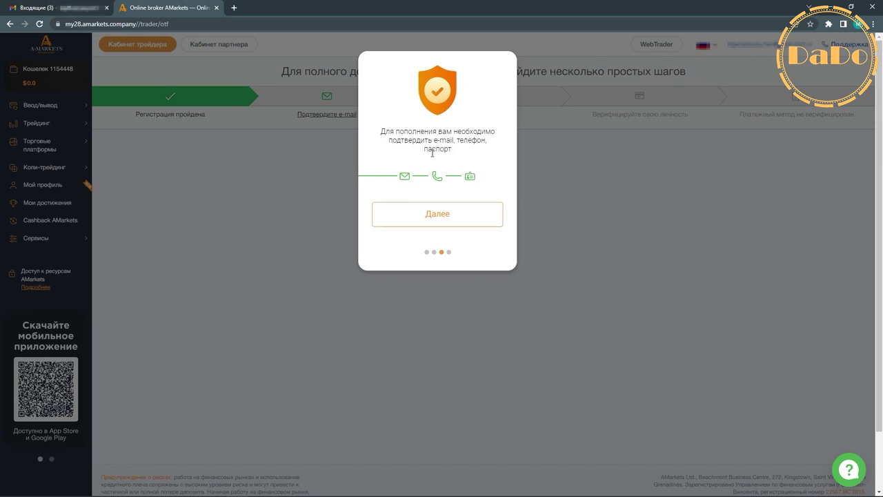
{"action": "left_click_drag", "start_coordinate": [439, 141], "coordinate": [488, 141]}
{"action": "left_click_drag", "start_coordinate": [424, 149], "coordinate": [452, 149]}
{"action": "left_click", "coordinate": [419, 220]}
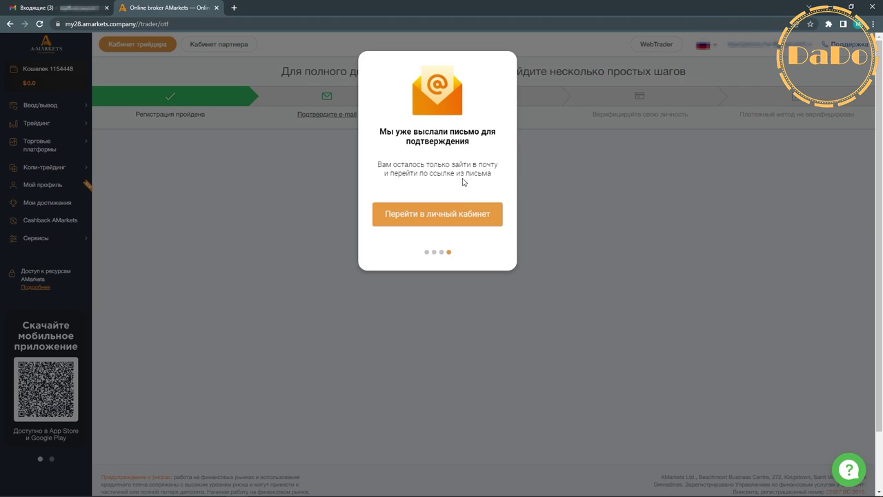
Step: Go to the cabinet's e-mail confirmation step and review the account-created and confirmation emails
{"action": "left_click", "coordinate": [419, 214]}
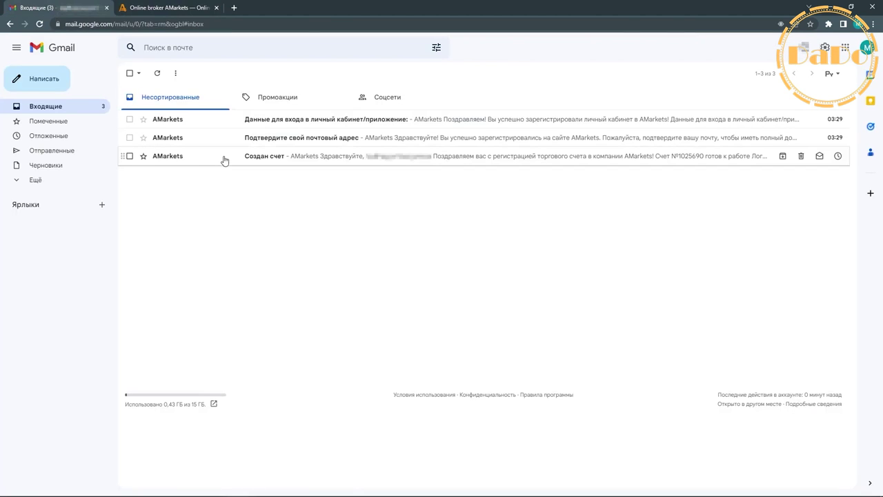
{"action": "left_click", "coordinate": [223, 158]}
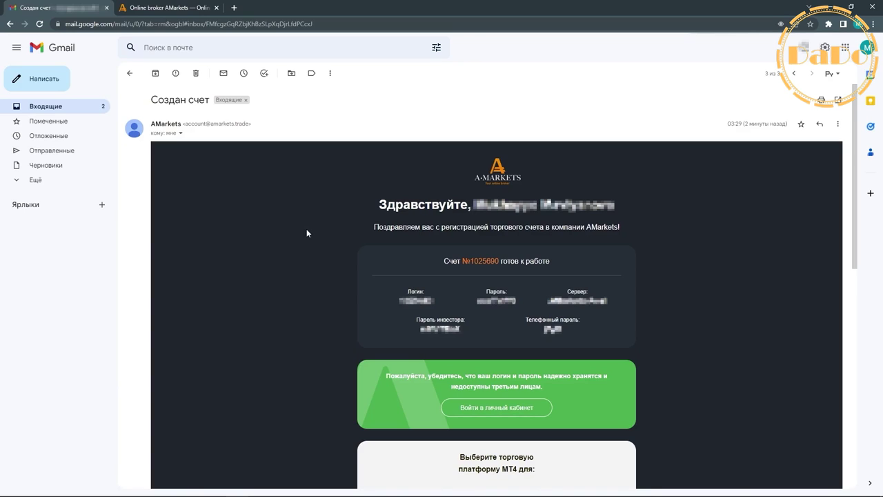
{"action": "key", "text": "alt+Left"}
{"action": "left_click", "coordinate": [191, 137]}
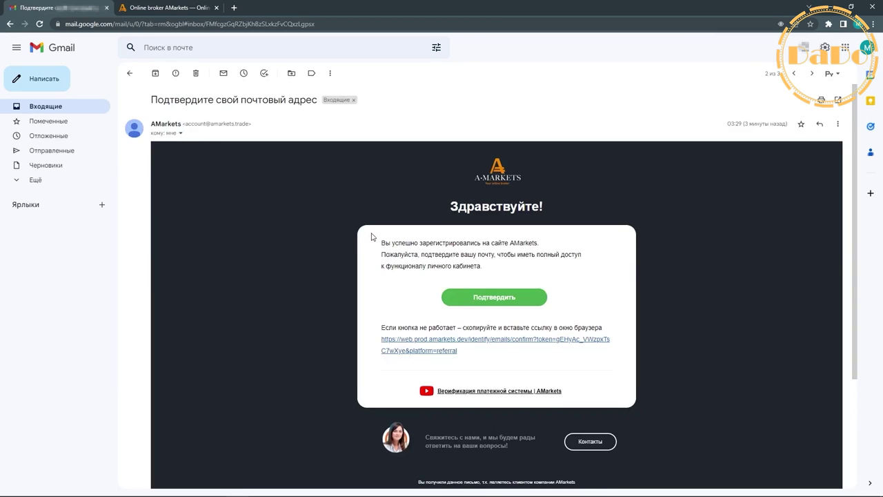
{"action": "scroll", "coordinate": [334, 221], "scroll_direction": "down", "scroll_amount": 1}
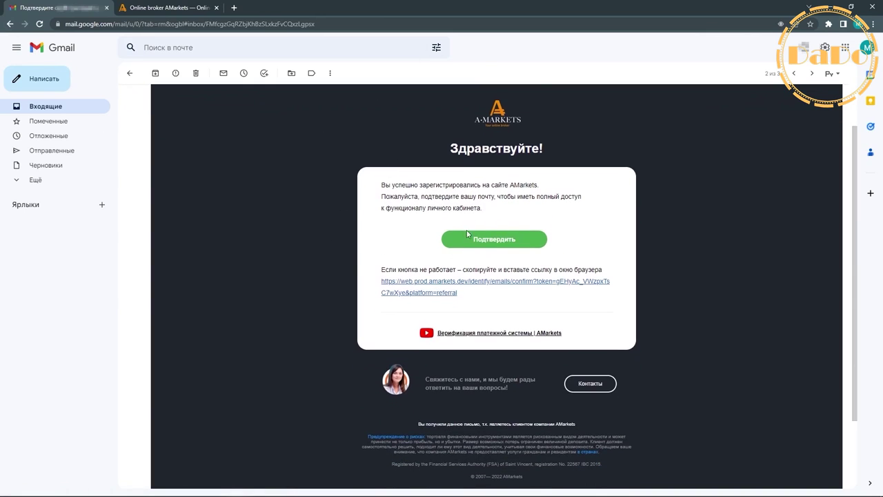
Step: Check the login details email, then press Подтвердить in the address confirmation message
{"action": "left_click", "coordinate": [10, 23]}
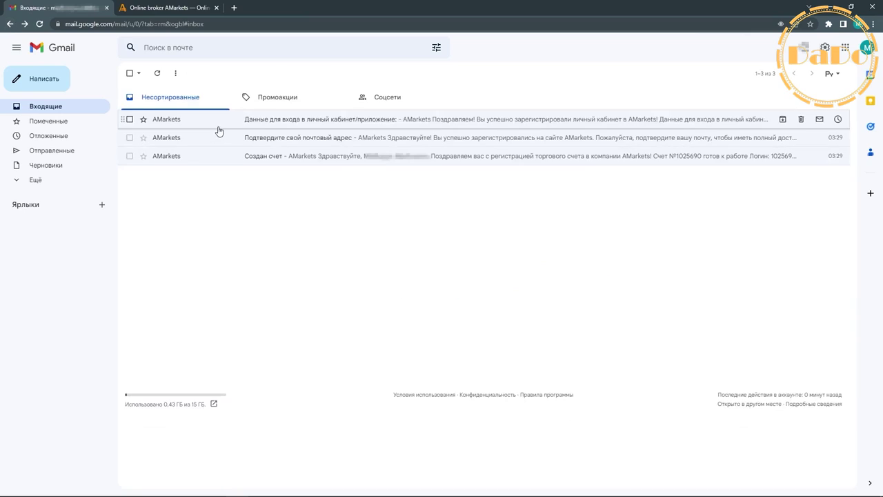
{"action": "left_click", "coordinate": [217, 119]}
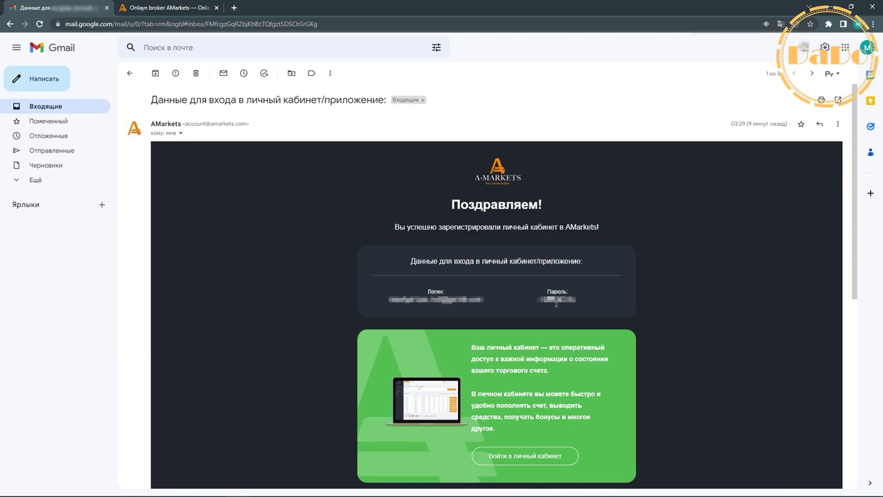
{"action": "left_click", "coordinate": [167, 11]}
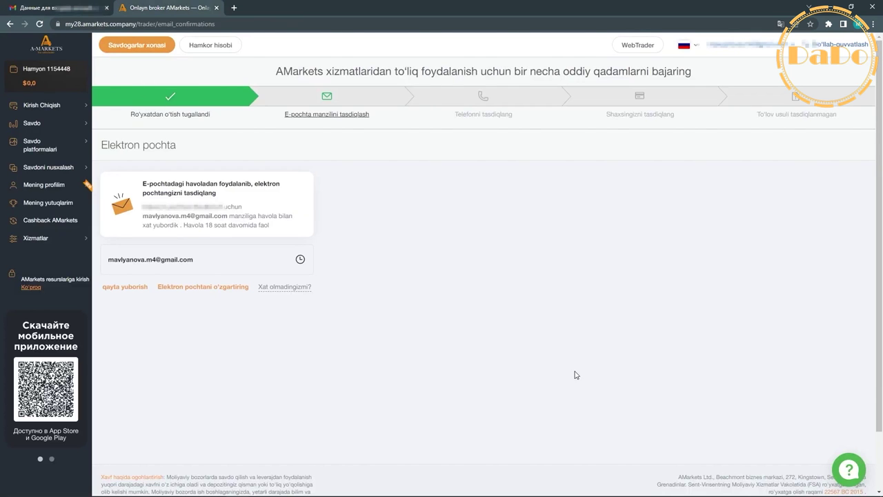
{"action": "left_click", "coordinate": [64, 11]}
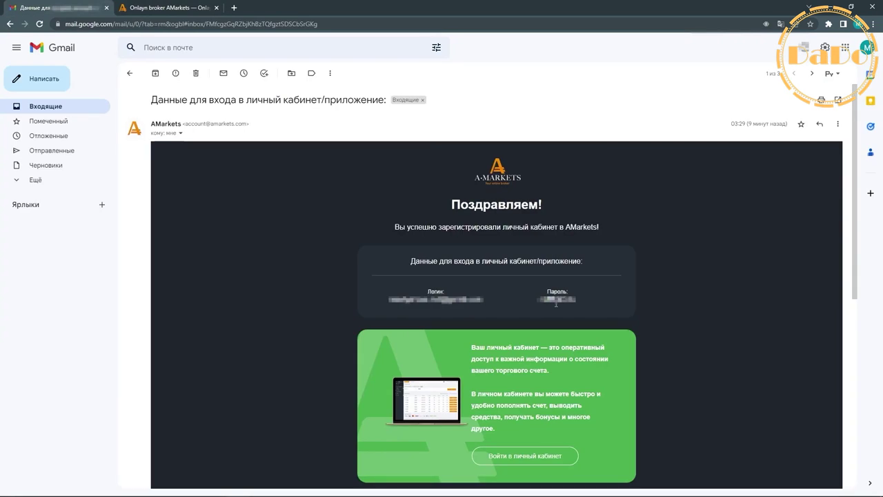
{"action": "left_click", "coordinate": [130, 73]}
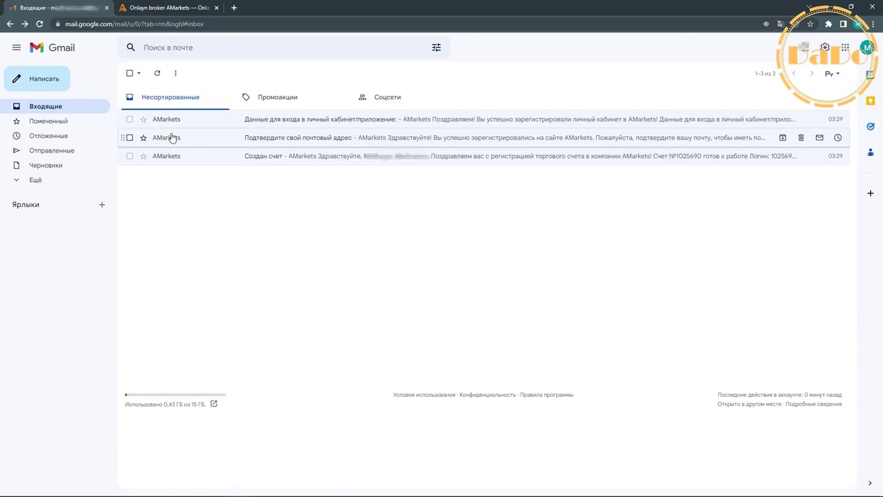
{"action": "left_click", "coordinate": [173, 138]}
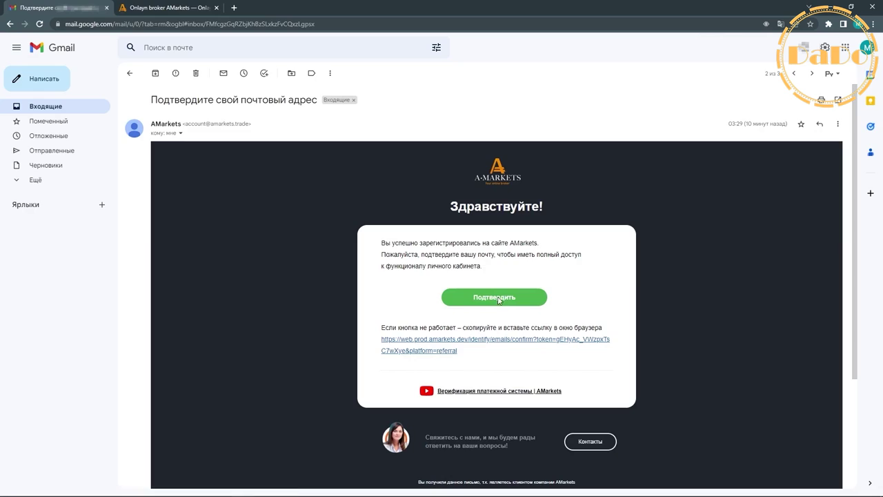
{"action": "left_click", "coordinate": [499, 302]}
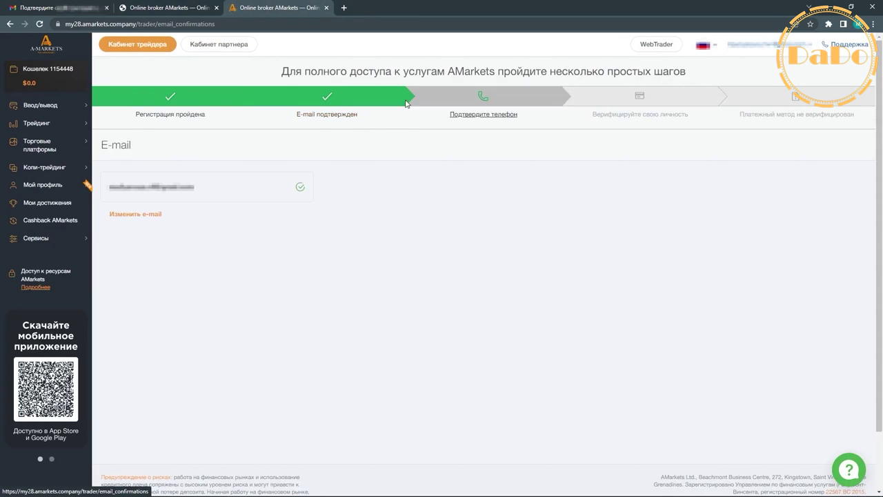
Step: Translate the cabinet page into Uzbek and move on to the phone confirmation step
{"action": "right_click", "coordinate": [708, 159]}
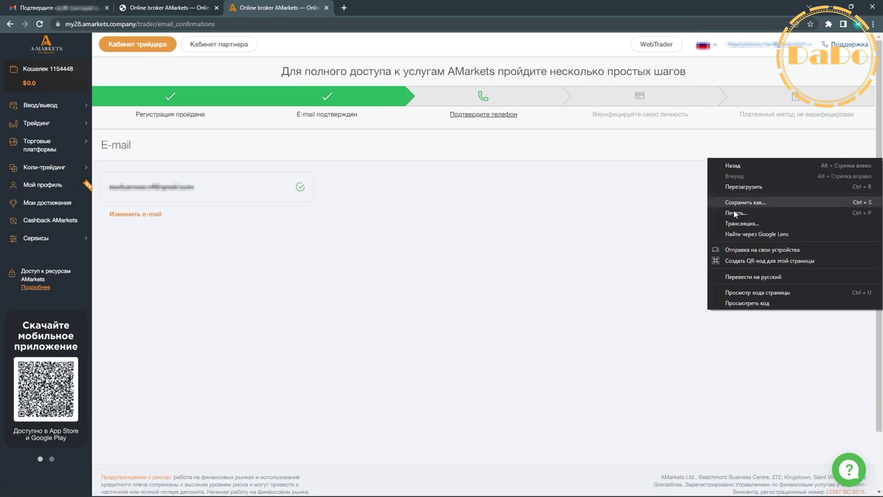
{"action": "left_click", "coordinate": [759, 279]}
{"action": "left_click", "coordinate": [793, 43]}
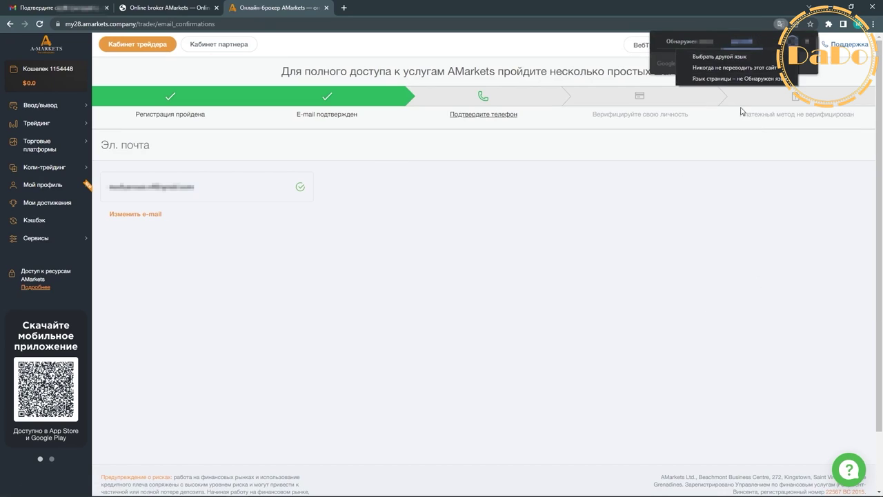
{"action": "left_click", "coordinate": [737, 59]}
{"action": "left_click", "coordinate": [718, 62]}
{"action": "scroll", "coordinate": [612, 252], "scroll_direction": "down", "scroll_amount": 3}
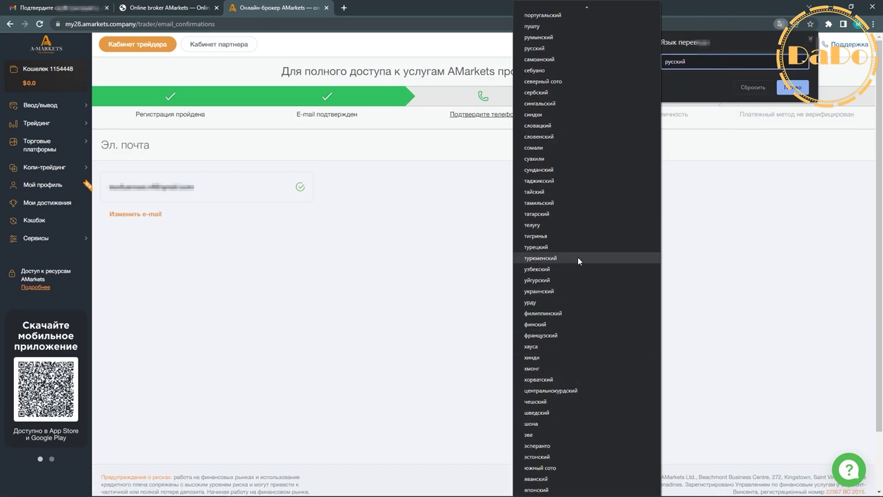
{"action": "left_click", "coordinate": [577, 257]}
{"action": "left_click", "coordinate": [793, 87]}
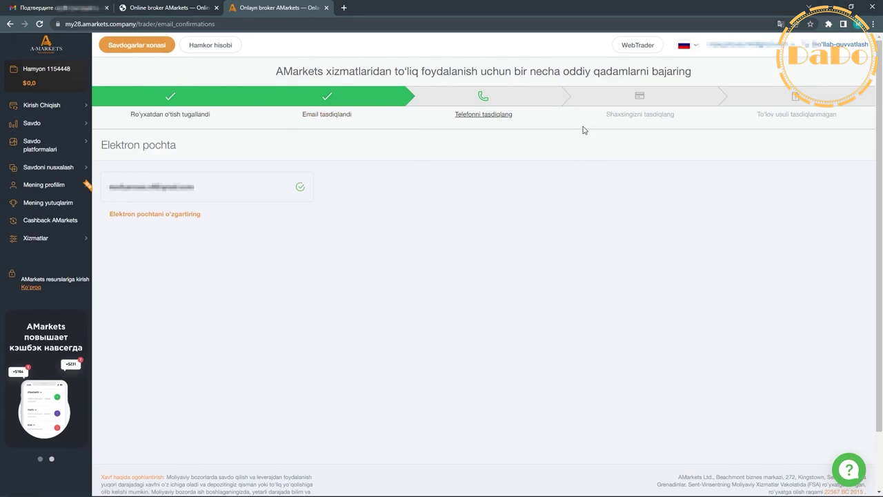
{"action": "left_click", "coordinate": [502, 115]}
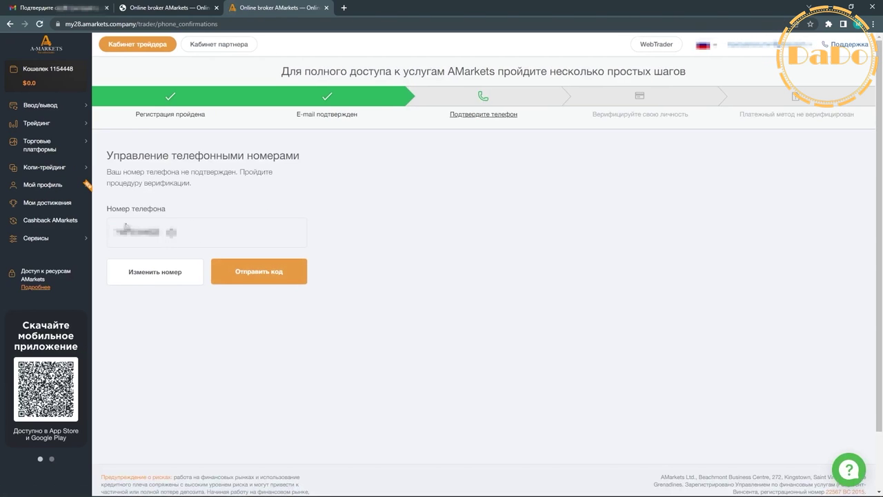
Step: Request the SMS code, paste the received code and submit it with Ok
{"action": "left_click", "coordinate": [239, 272]}
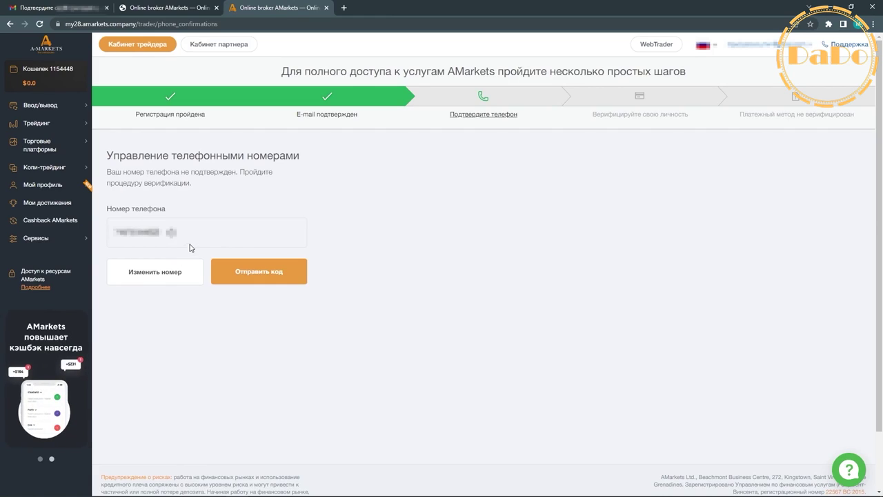
{"action": "left_click", "coordinate": [248, 280]}
{"action": "left_click", "coordinate": [153, 328]}
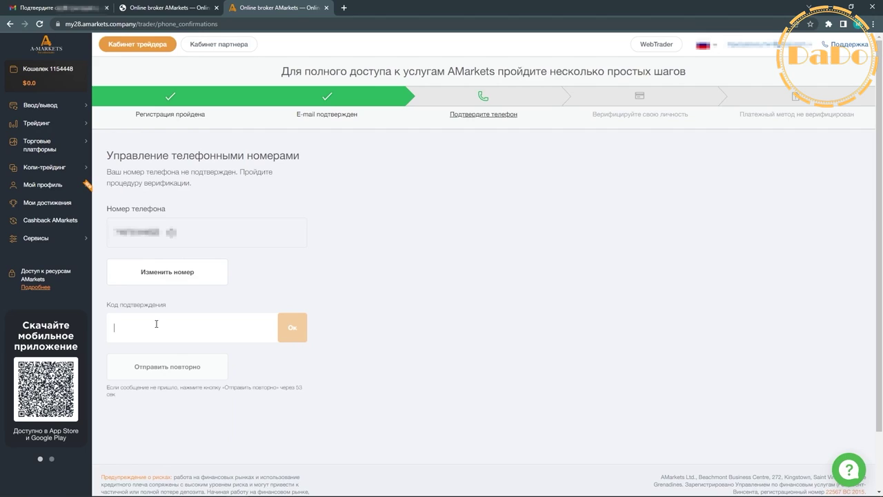
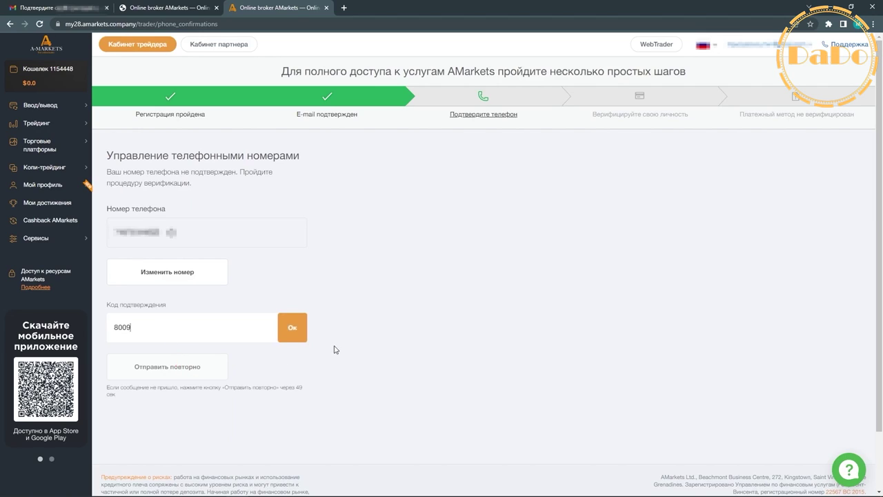
{"action": "left_click", "coordinate": [293, 330]}
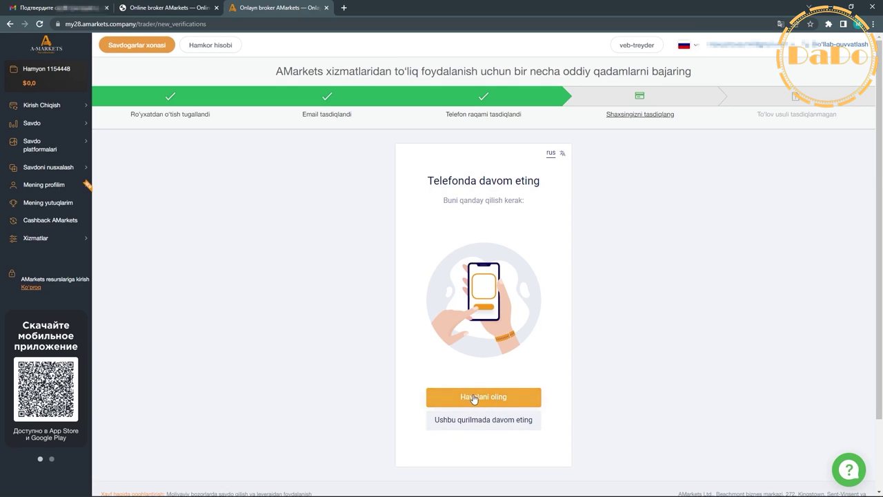
Step: Continue on this computer, accept the photo guidelines and start photographing the document's front
{"action": "left_click", "coordinate": [485, 425]}
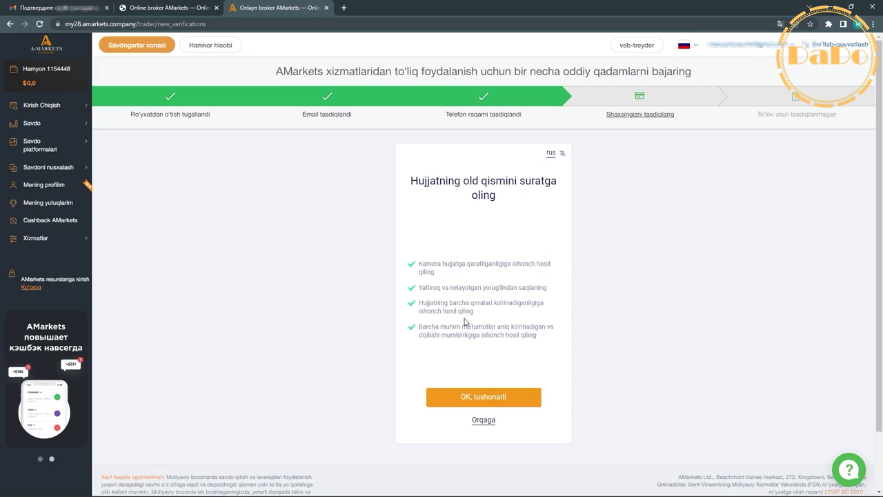
{"action": "left_click", "coordinate": [492, 400]}
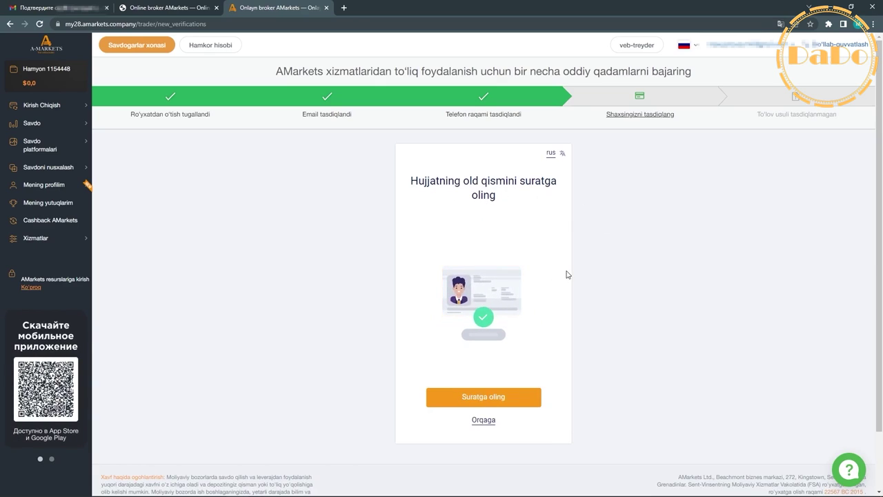
{"action": "left_click", "coordinate": [492, 399]}
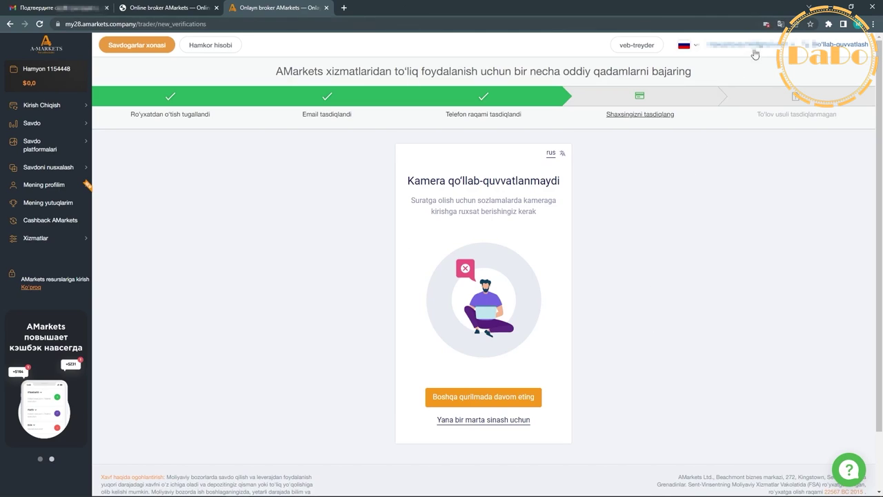
Step: Check the blocked camera permission in the address bar, close it and reload with F5
{"action": "left_click", "coordinate": [766, 24]}
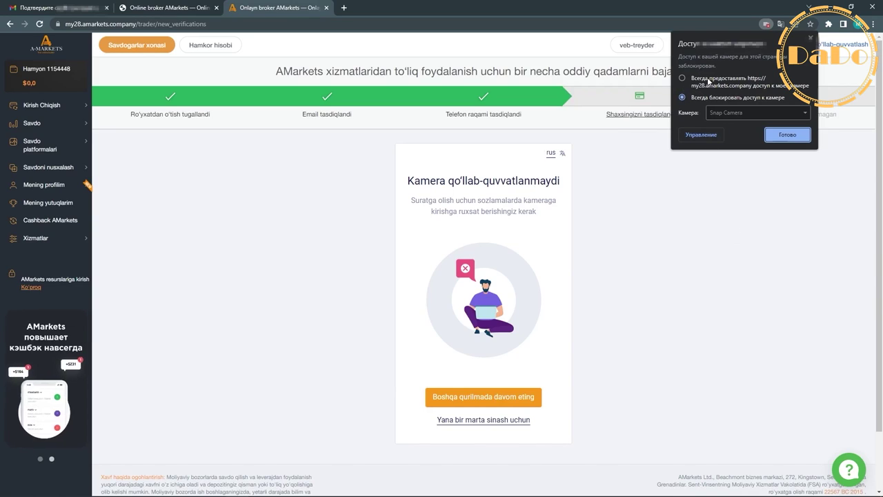
{"action": "left_click", "coordinate": [791, 135]}
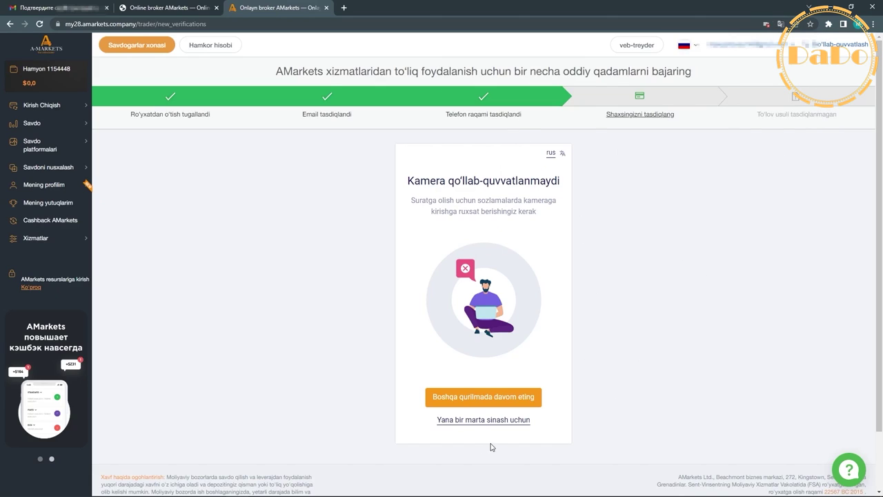
{"action": "key", "text": "F5"}
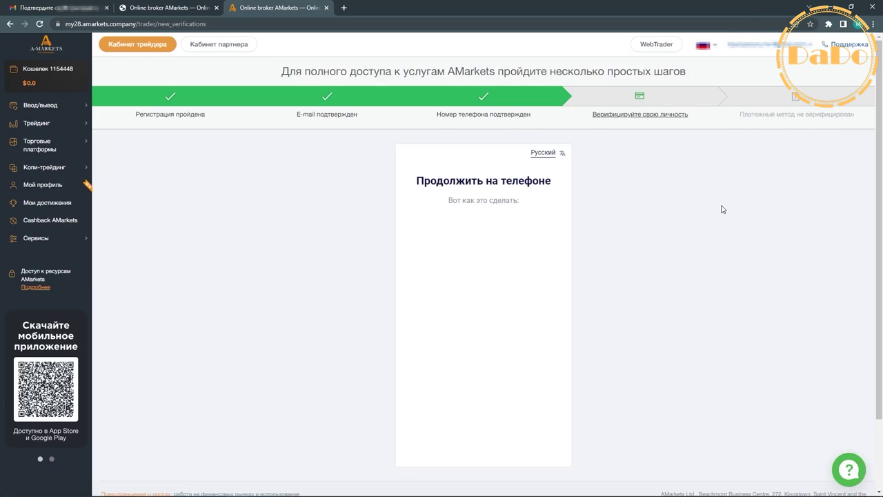
Step: Get the secure phone link via Получить ссылку and copy it to finish verification on the phone
{"action": "left_click", "coordinate": [487, 400]}
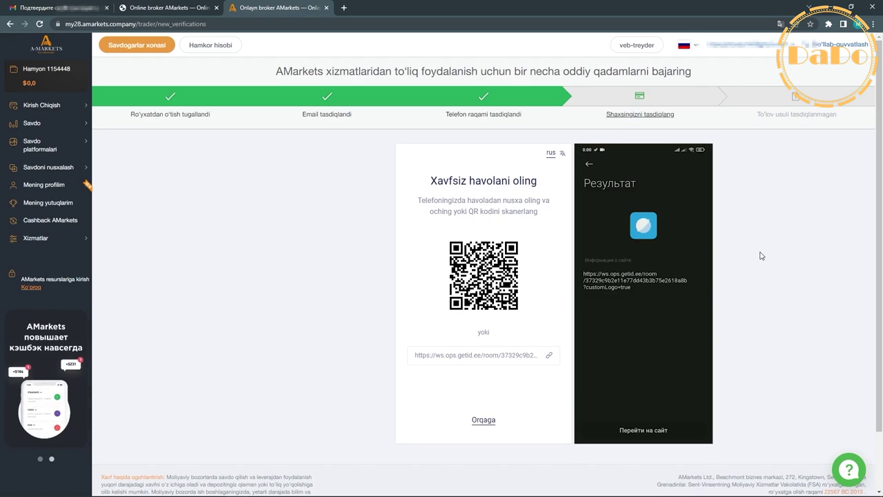
{"action": "left_click", "coordinate": [512, 361]}
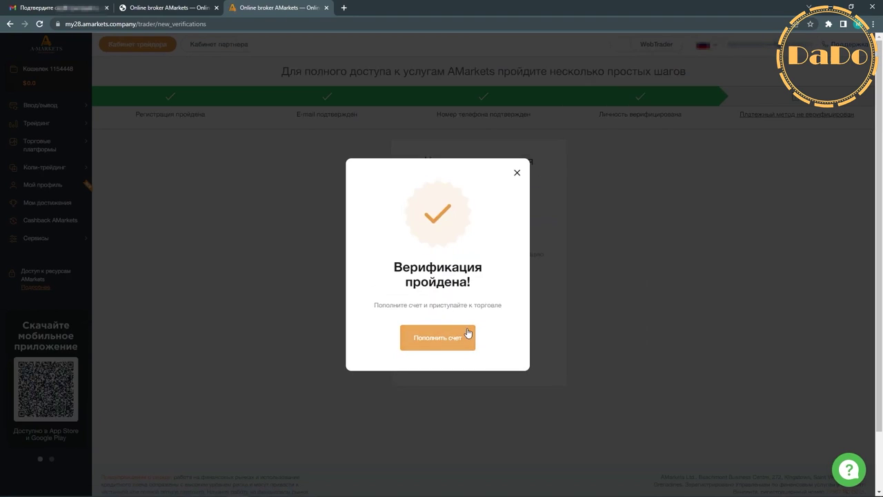
Step: Translate the AMarkets page into Uzbek and then switch it back to Russian
{"action": "right_click", "coordinate": [598, 253]}
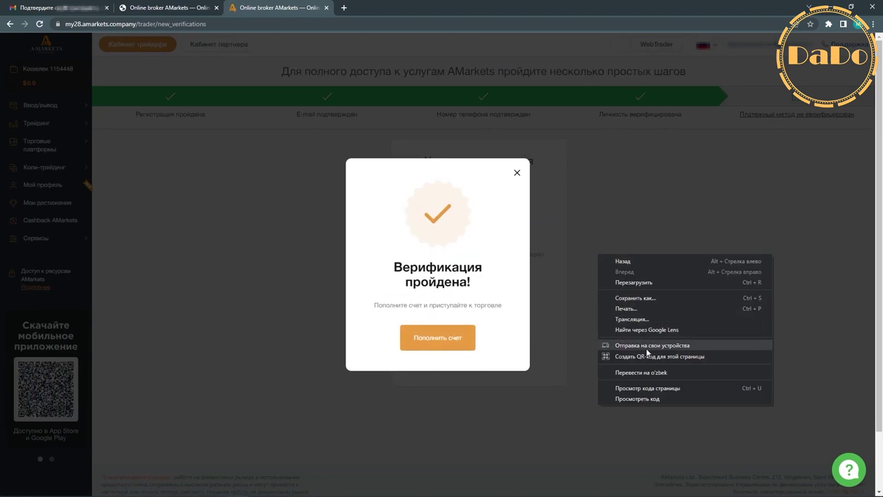
{"action": "left_click", "coordinate": [645, 372]}
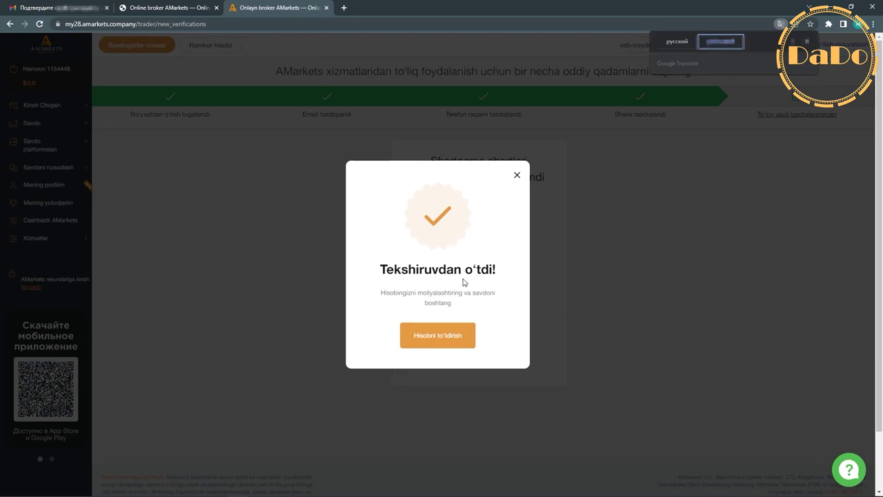
{"action": "right_click", "coordinate": [609, 275]}
{"action": "left_click", "coordinate": [641, 392]}
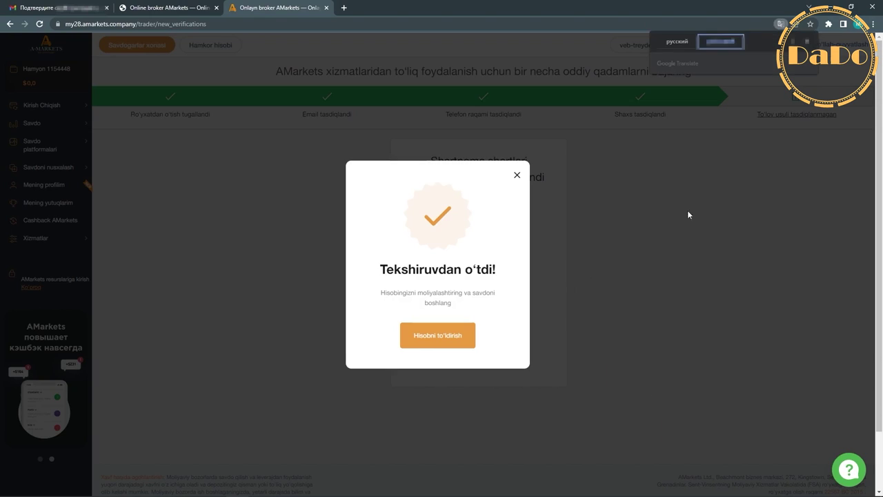
{"action": "left_click", "coordinate": [678, 42]}
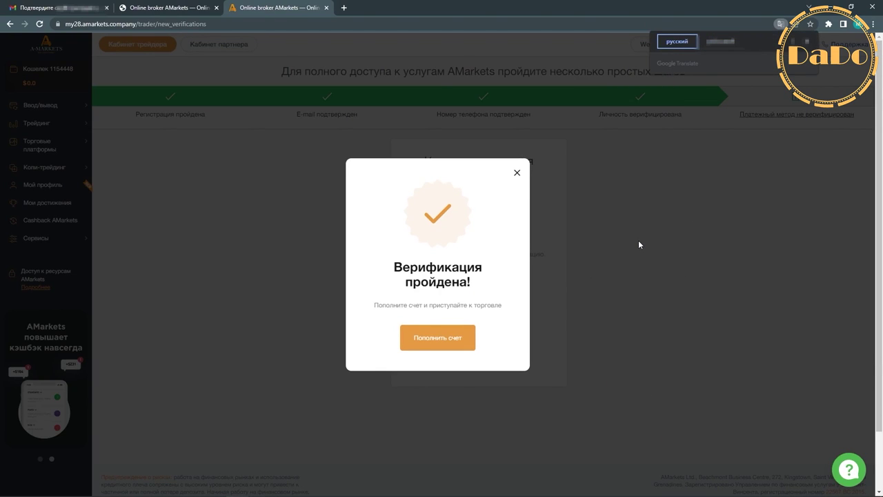
Step: Close the verification-passed notice and open the payment method verification step
{"action": "left_click", "coordinate": [517, 172]}
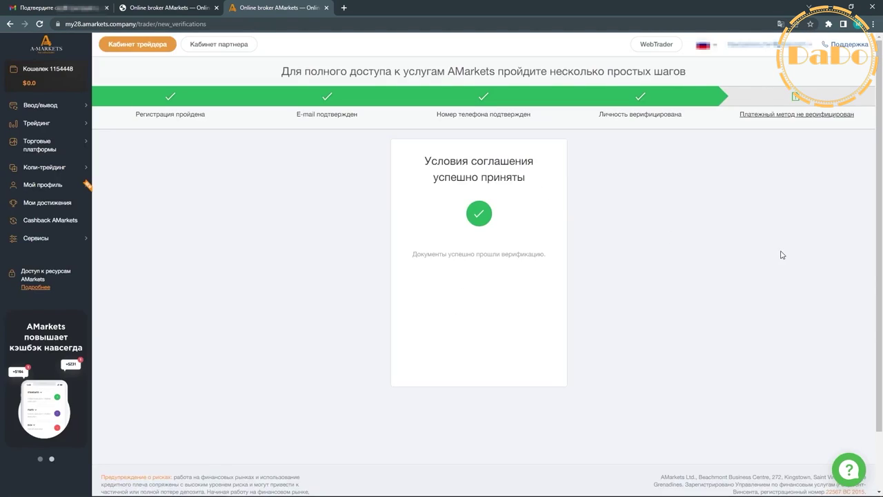
{"action": "left_click", "coordinate": [796, 113]}
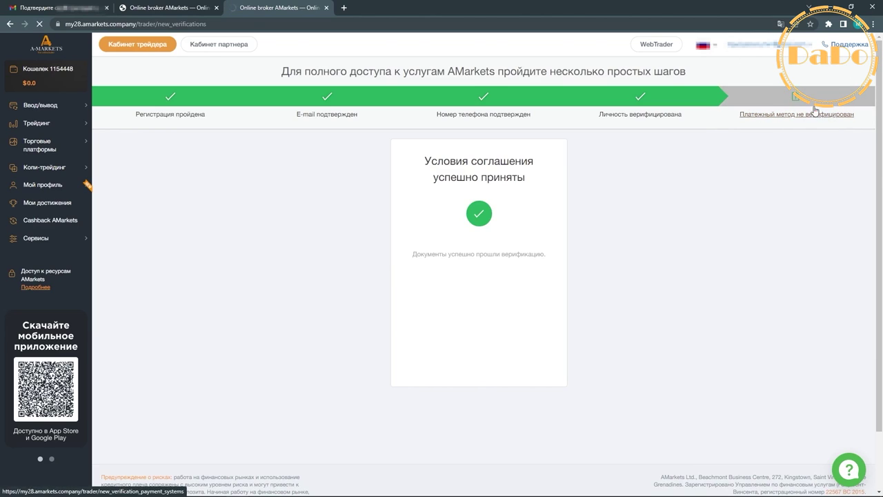
{"action": "left_click", "coordinate": [789, 101]}
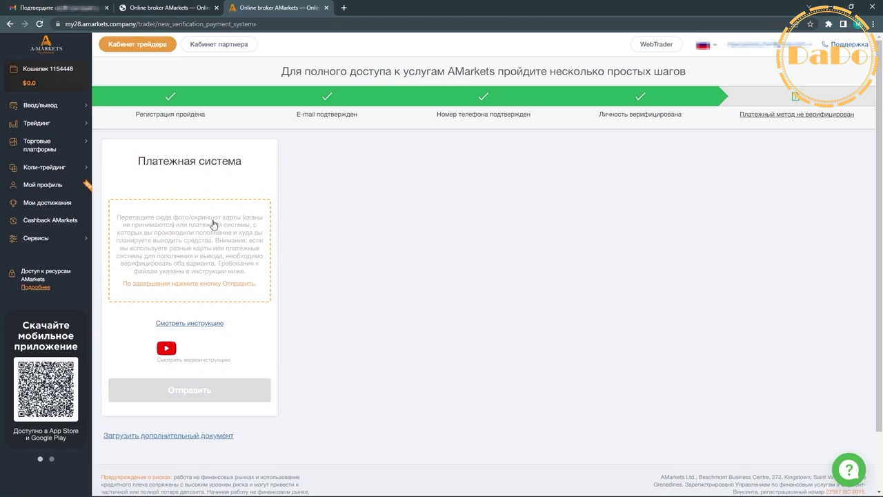
Step: Translate the page into Uzbek and open the 'Ko'rsatmalarga qarang' instructions link in a new tab
{"action": "right_click", "coordinate": [383, 227]}
{"action": "left_click", "coordinate": [443, 344]}
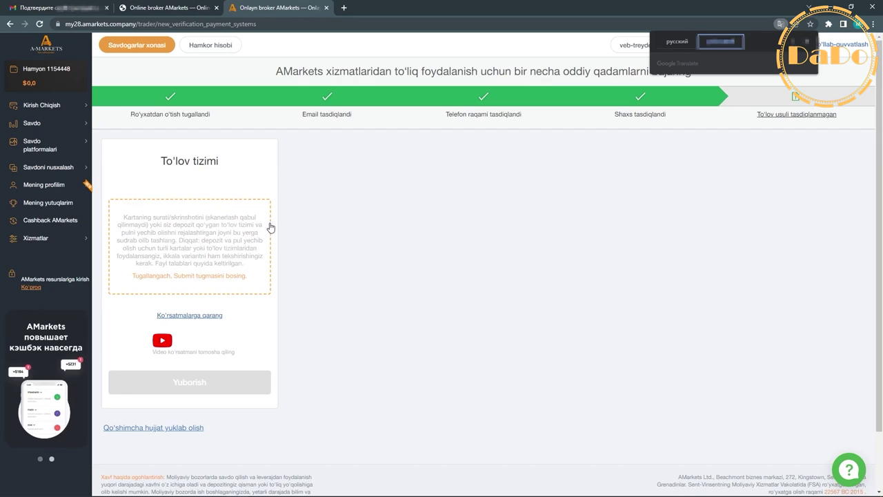
{"action": "left_click", "coordinate": [173, 314]}
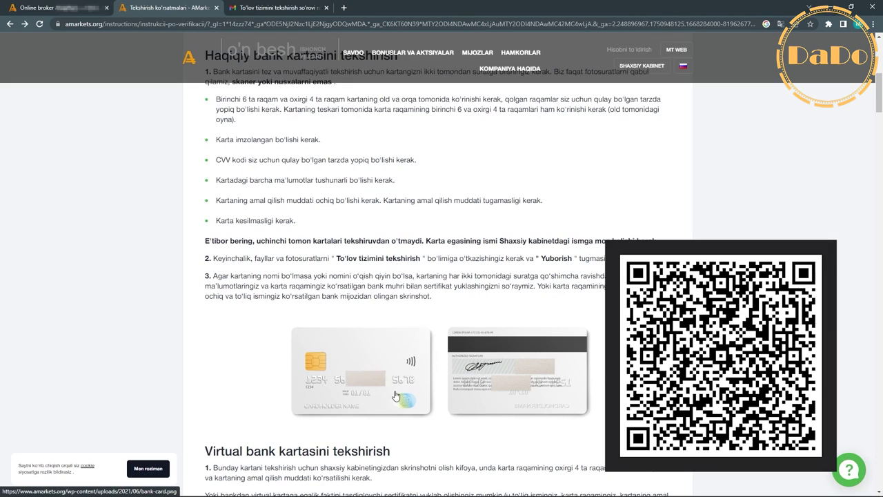
Step: Enlarge the sample bank card image in the verification instructions
{"action": "left_click", "coordinate": [405, 420]}
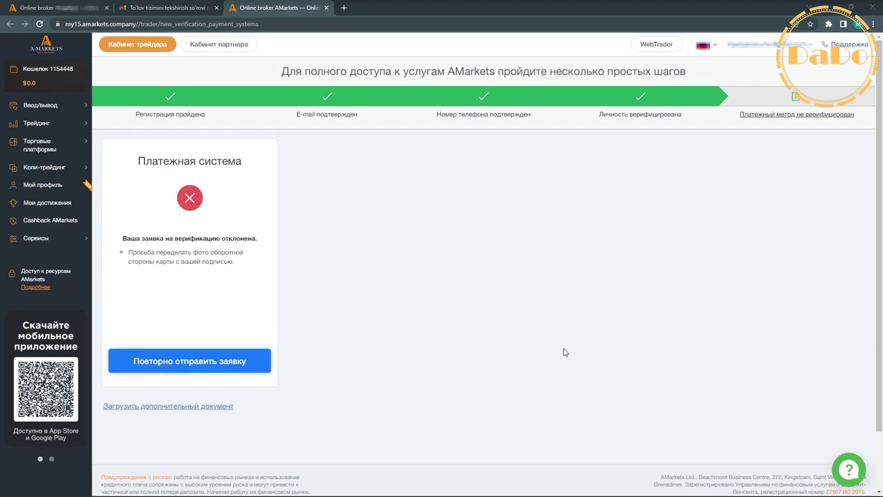
Step: Translate the rejected payment-verification page into Uzbek, then switch to the rejection email tab
{"action": "right_click", "coordinate": [421, 220]}
{"action": "left_click", "coordinate": [529, 343]}
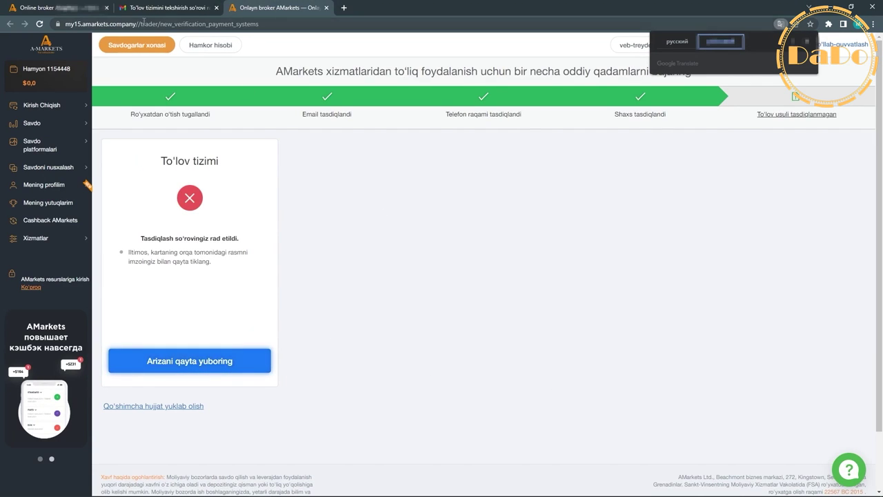
{"action": "left_click", "coordinate": [169, 7]}
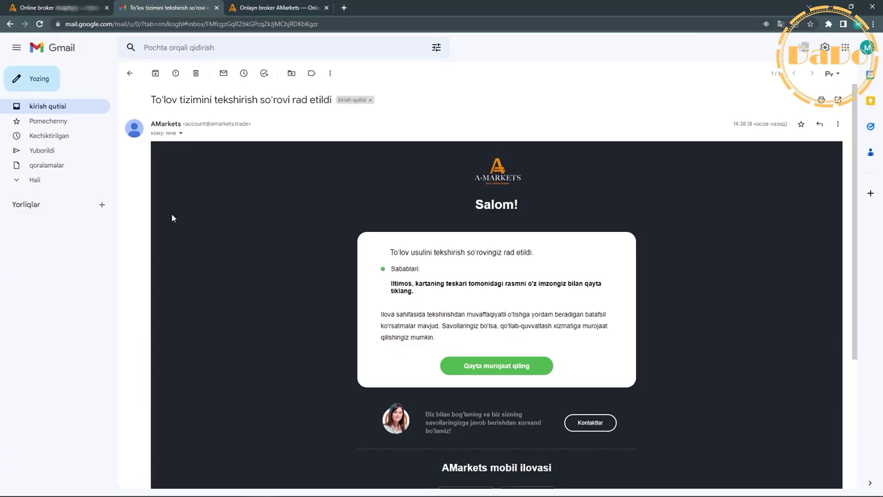
Step: Reopen the rejection email from the inbox and follow its 'Qayta murojaat qiling' re-apply button
{"action": "left_click", "coordinate": [129, 72]}
{"action": "left_click", "coordinate": [200, 125]}
{"action": "scroll", "coordinate": [363, 209], "scroll_direction": "down", "scroll_amount": 3}
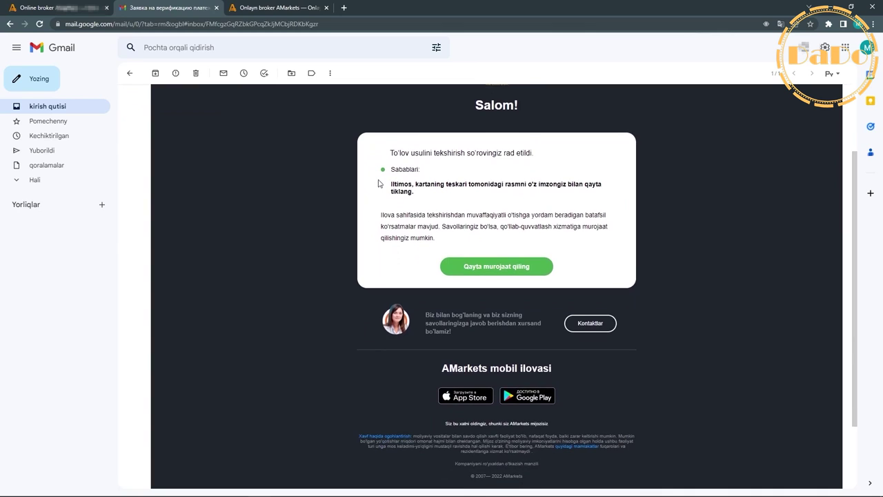
{"action": "scroll", "coordinate": [496, 196], "scroll_direction": "up", "scroll_amount": 1}
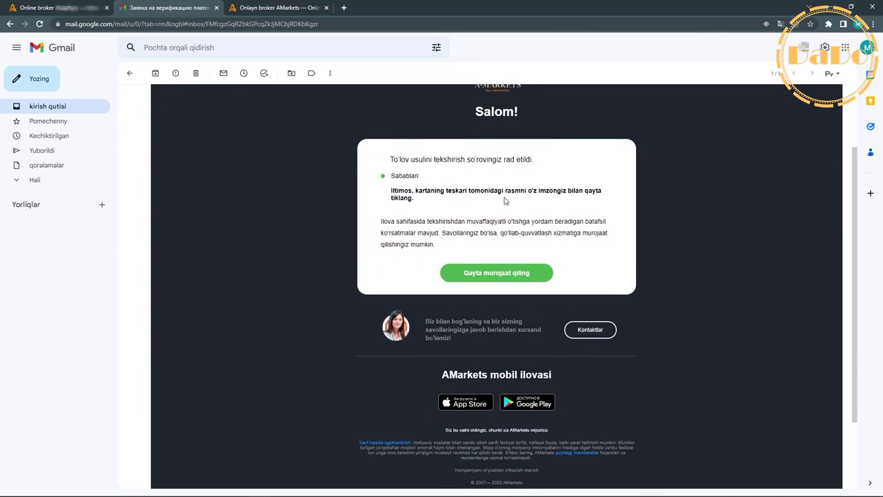
{"action": "scroll", "coordinate": [564, 256], "scroll_direction": "up", "scroll_amount": 2}
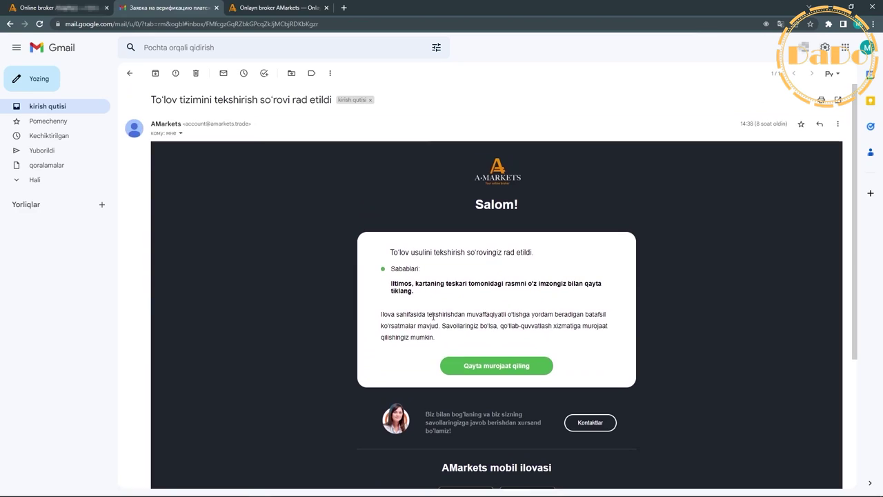
{"action": "left_click", "coordinate": [525, 376]}
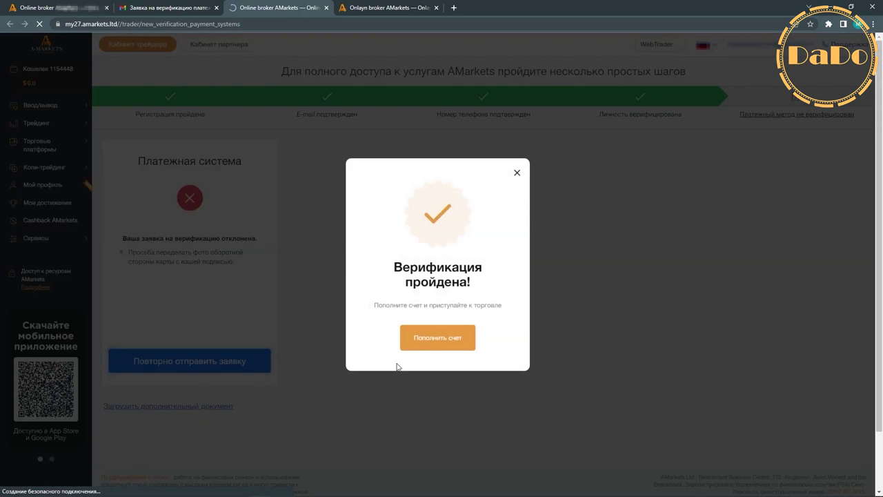
Step: Dismiss the popup, translate the page into Uzbek, and start resubmitting the verification request
{"action": "left_click", "coordinate": [518, 175]}
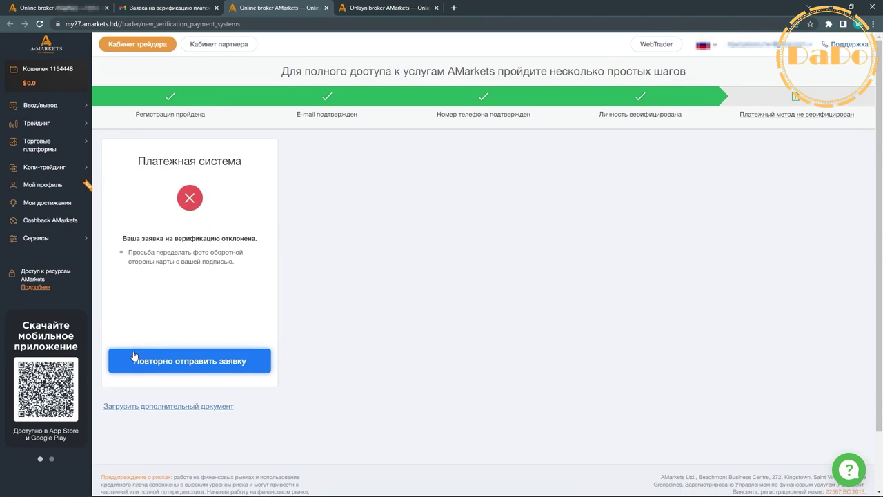
{"action": "right_click", "coordinate": [421, 242]}
{"action": "left_click", "coordinate": [467, 364]}
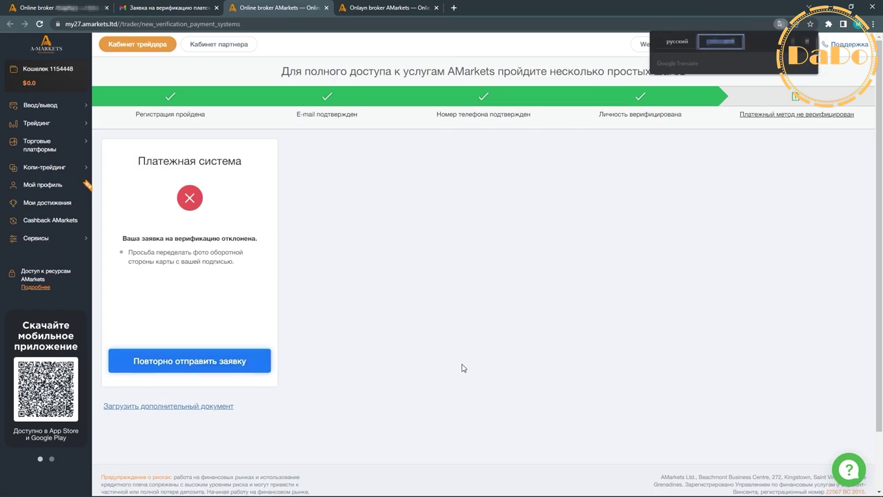
{"action": "left_click", "coordinate": [208, 364]}
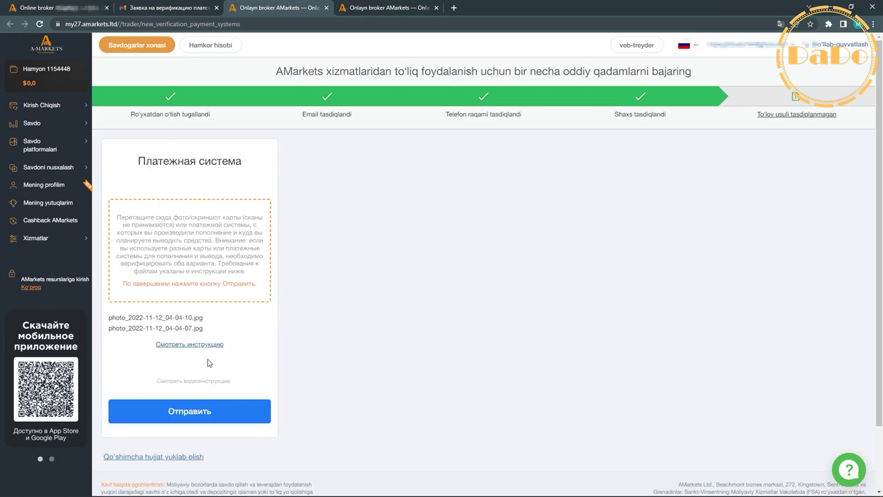
Step: Upload two bank card photos and submit them for payment method review
{"action": "left_click", "coordinate": [181, 238]}
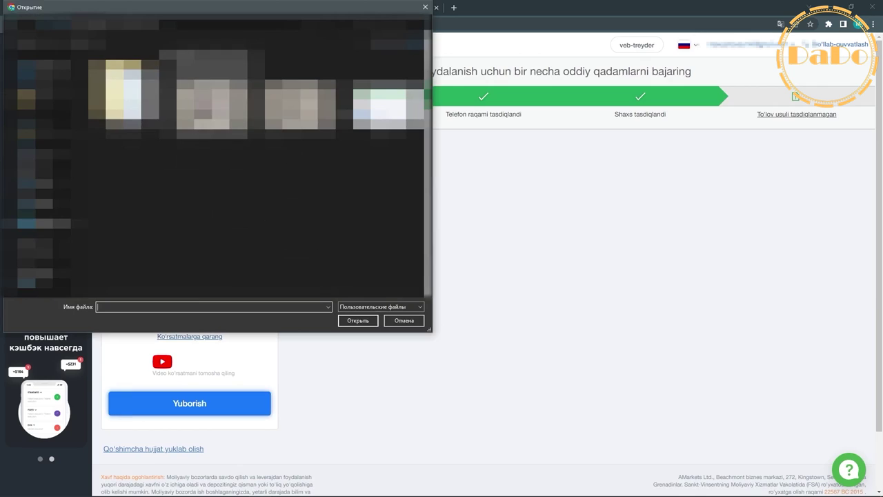
{"action": "left_click", "coordinate": [212, 93], "text": "ctrl"}
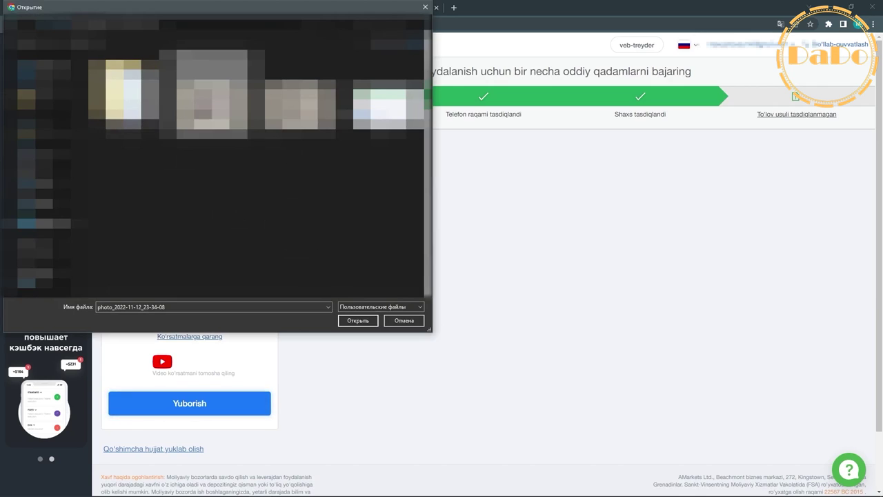
{"action": "left_click", "coordinate": [357, 320]}
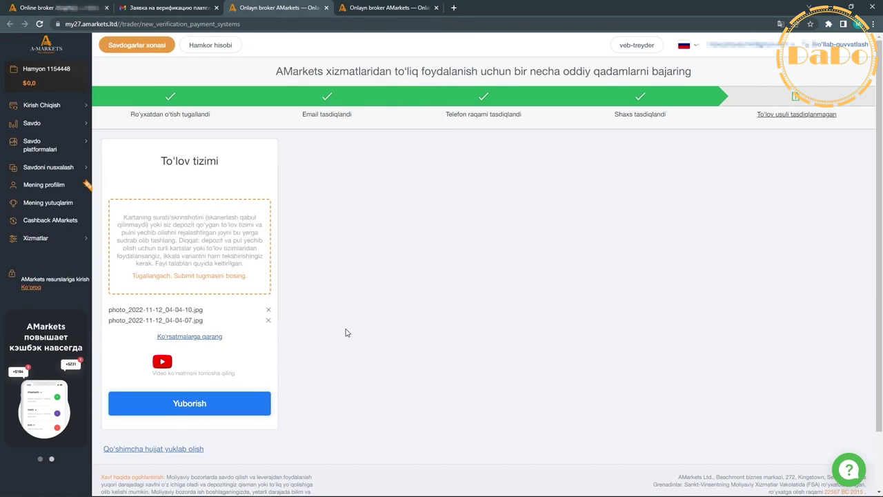
{"action": "left_click", "coordinate": [197, 237]}
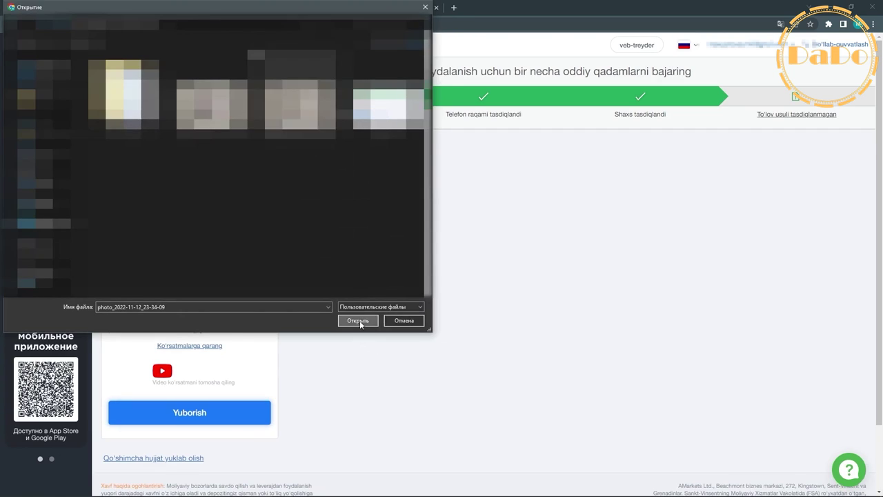
{"action": "left_click", "coordinate": [353, 321]}
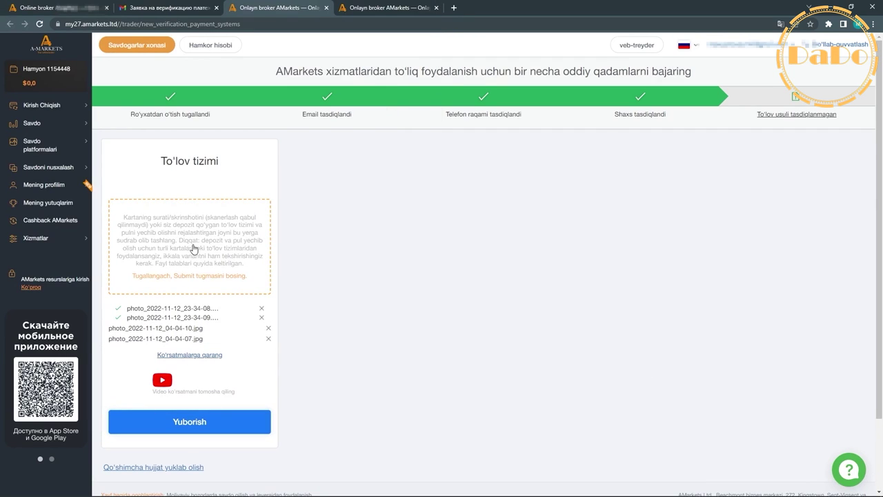
{"action": "left_click", "coordinate": [221, 423]}
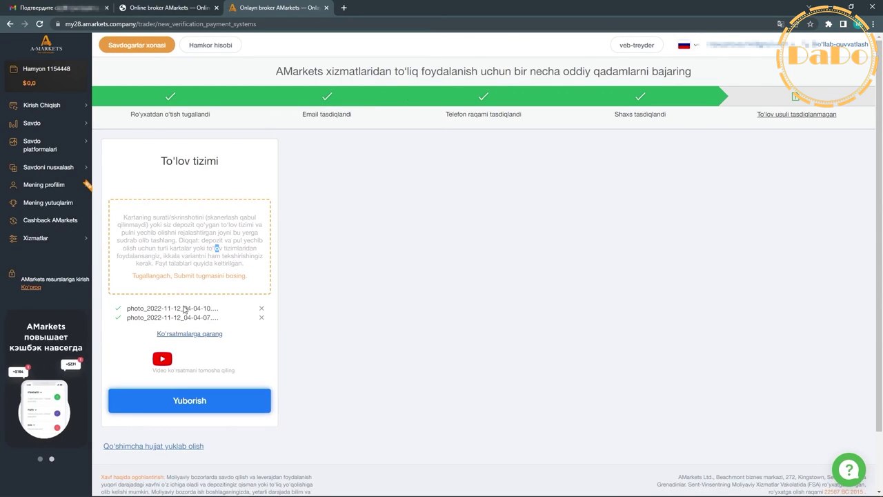
{"action": "left_click", "coordinate": [227, 402]}
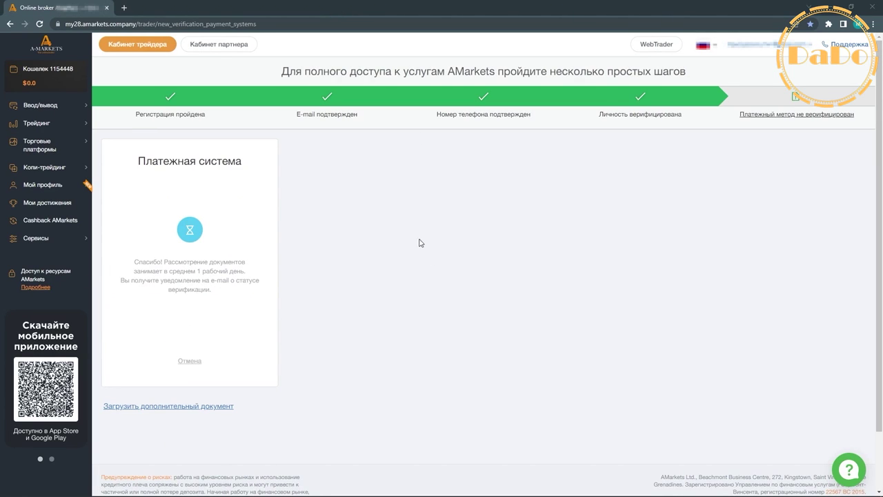
Step: Translate the verification page into Uzbek and dismiss the Google Translate bubble
{"action": "right_click", "coordinate": [468, 239]}
{"action": "left_click", "coordinate": [536, 345]}
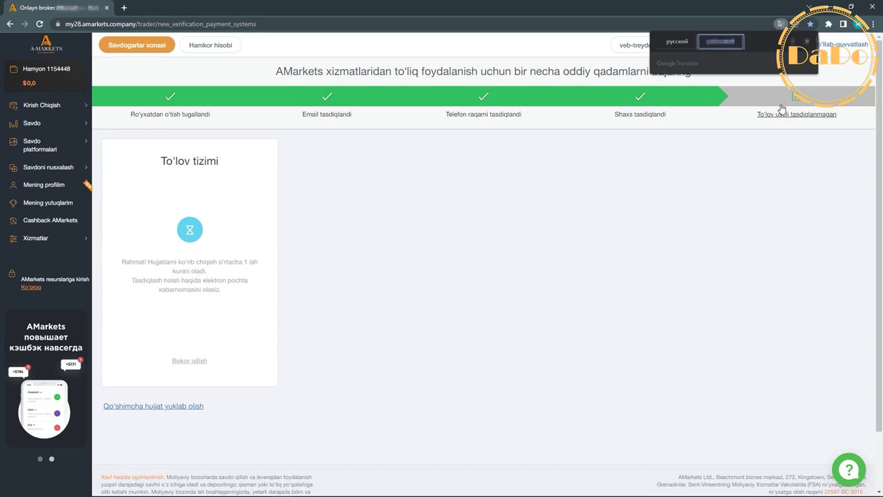
{"action": "left_click", "coordinate": [735, 466]}
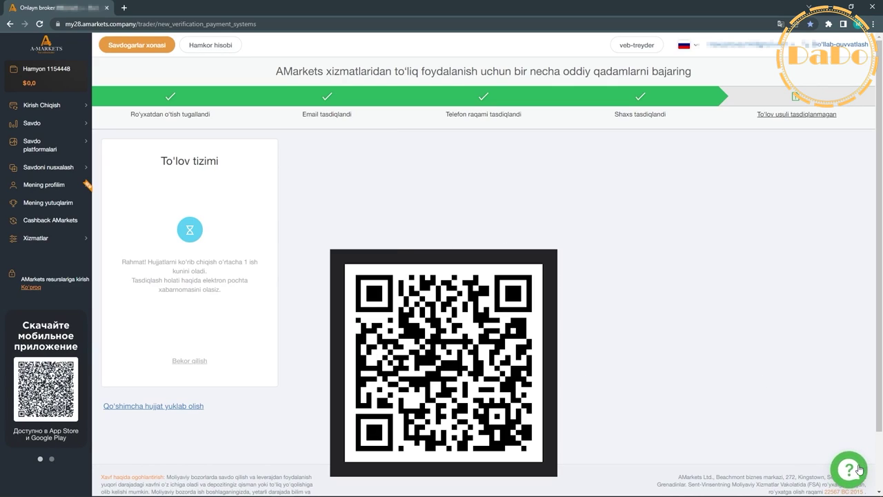
Step: Try the live support chat's introduction form, then close the chat and collapse the help menu
{"action": "left_click", "coordinate": [850, 469]}
{"action": "left_click", "coordinate": [848, 420]}
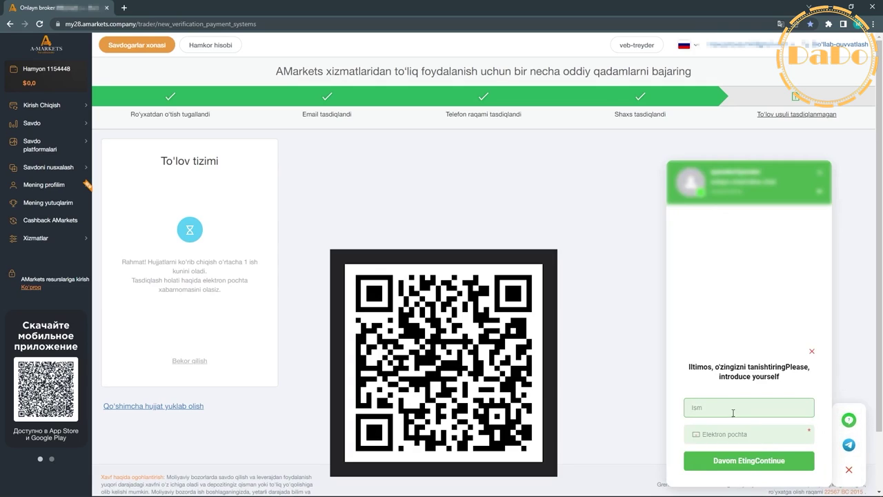
{"action": "left_click", "coordinate": [722, 435]}
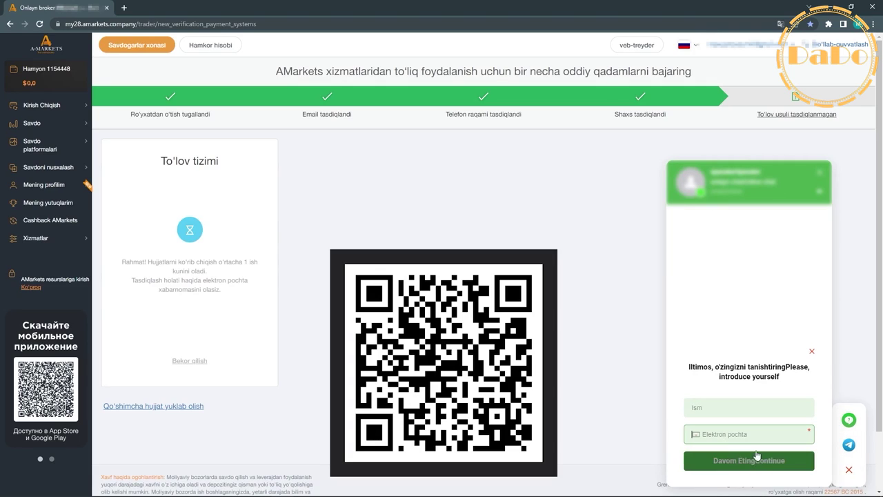
{"action": "left_click", "coordinate": [790, 467]}
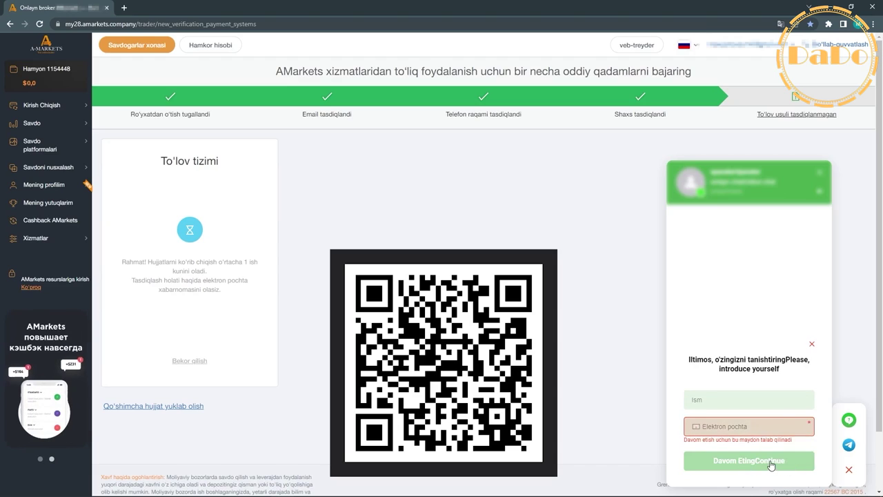
{"action": "left_click", "coordinate": [812, 344]}
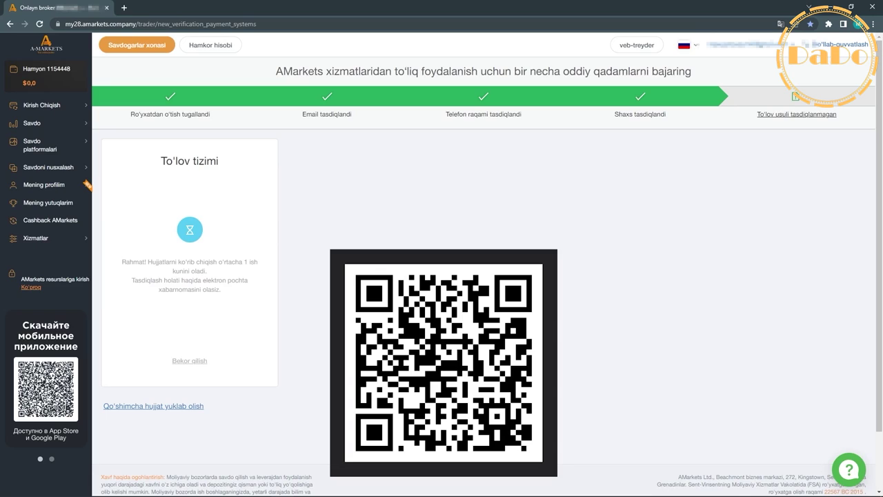
{"action": "left_click", "coordinate": [849, 467]}
{"action": "left_click", "coordinate": [849, 420]}
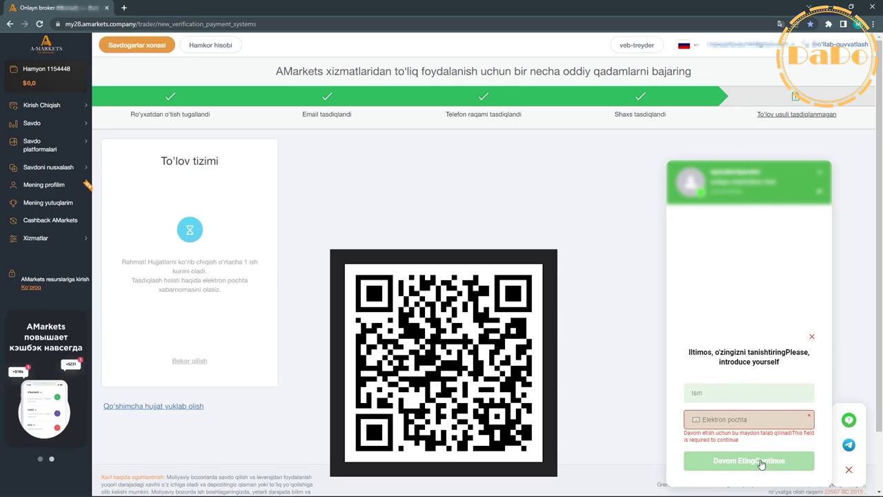
{"action": "left_click", "coordinate": [811, 336]}
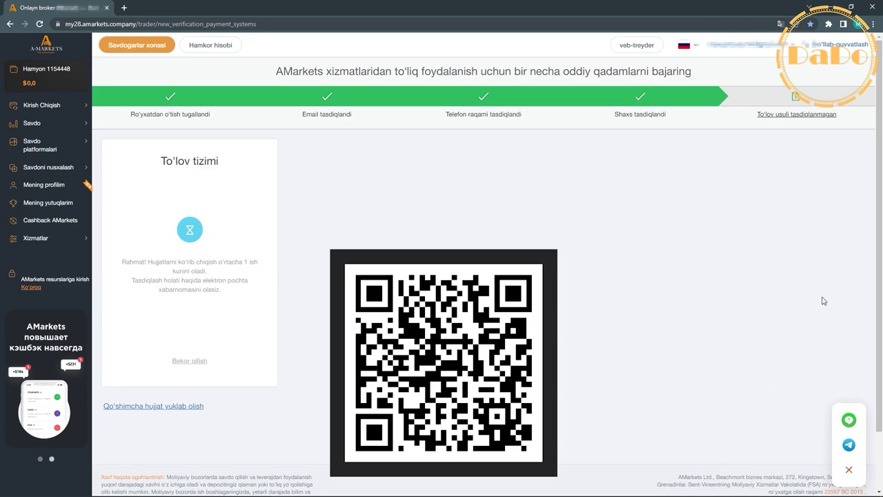
{"action": "left_click", "coordinate": [854, 469]}
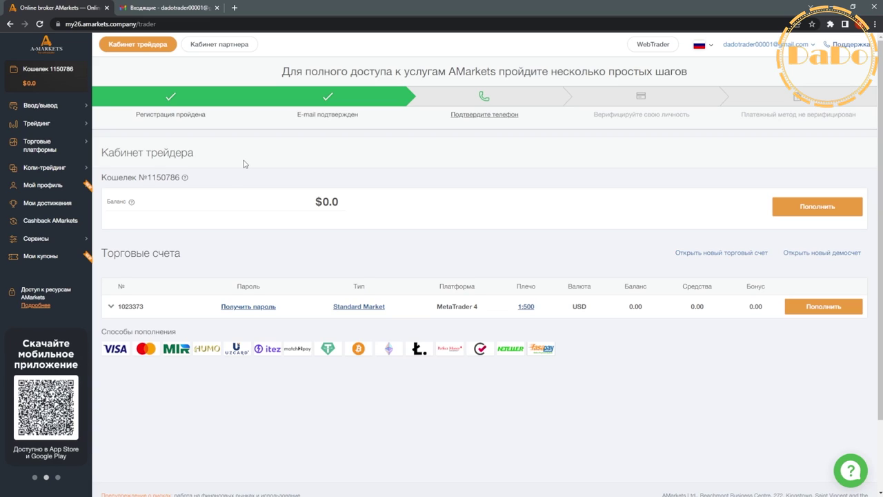
Step: Open MetaTrader 4 under Торговые платформы and download the Windows installer
{"action": "left_click", "coordinate": [61, 149]}
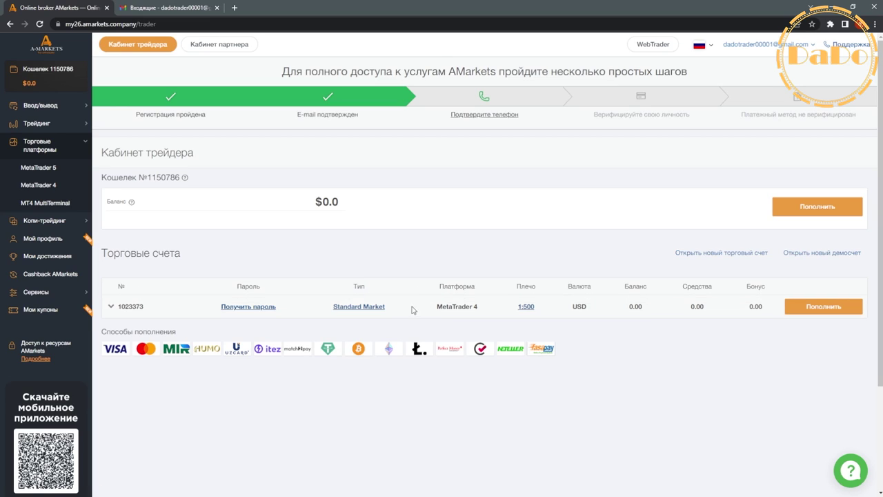
{"action": "left_click_drag", "start_coordinate": [435, 312], "coordinate": [477, 307]}
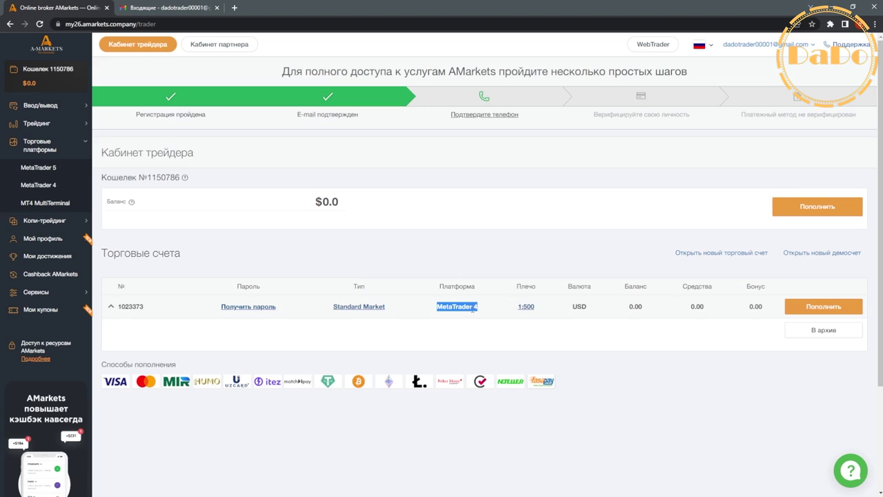
{"action": "left_click", "coordinate": [49, 187]}
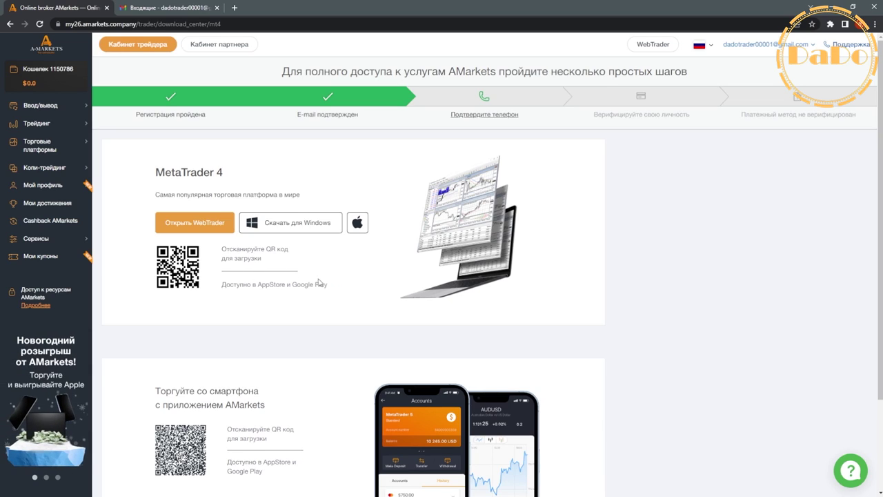
{"action": "left_click", "coordinate": [291, 223]}
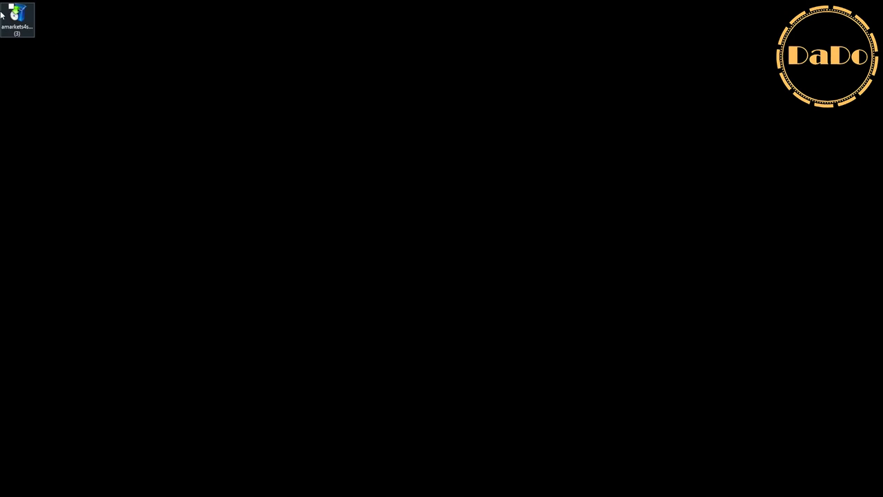
Step: Install MetaTrader 4 by running the installer as administrator, then close the Chrome window
{"action": "right_click", "coordinate": [3, 14]}
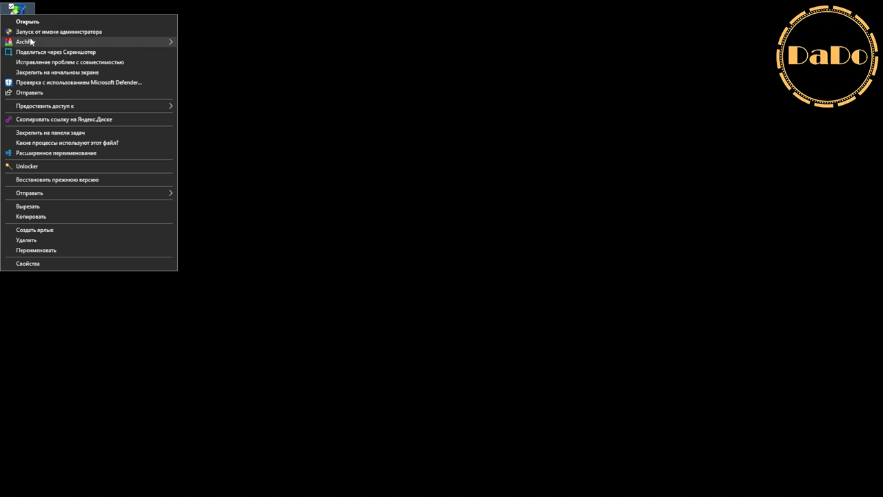
{"action": "left_click", "coordinate": [92, 31]}
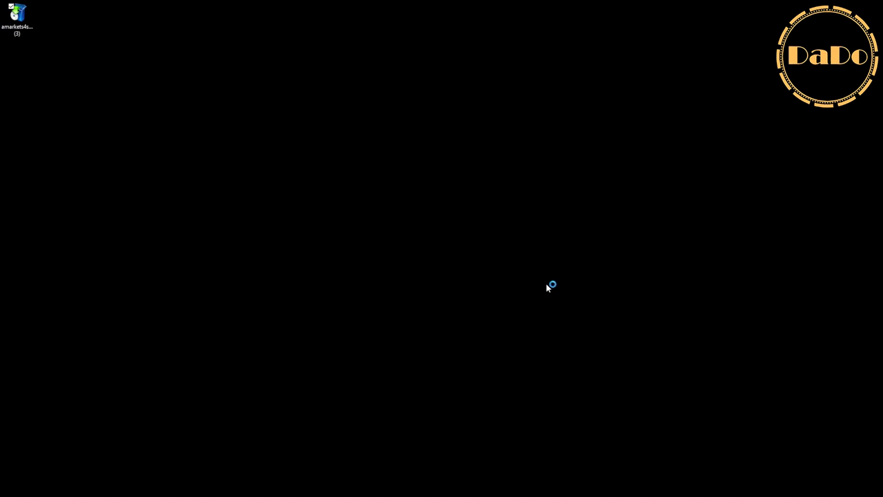
{"action": "left_click", "coordinate": [495, 334]}
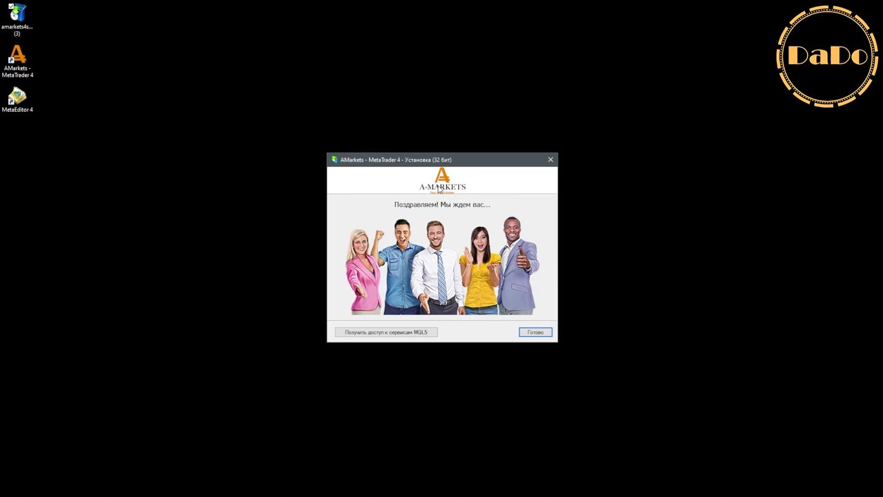
{"action": "left_click", "coordinate": [537, 331]}
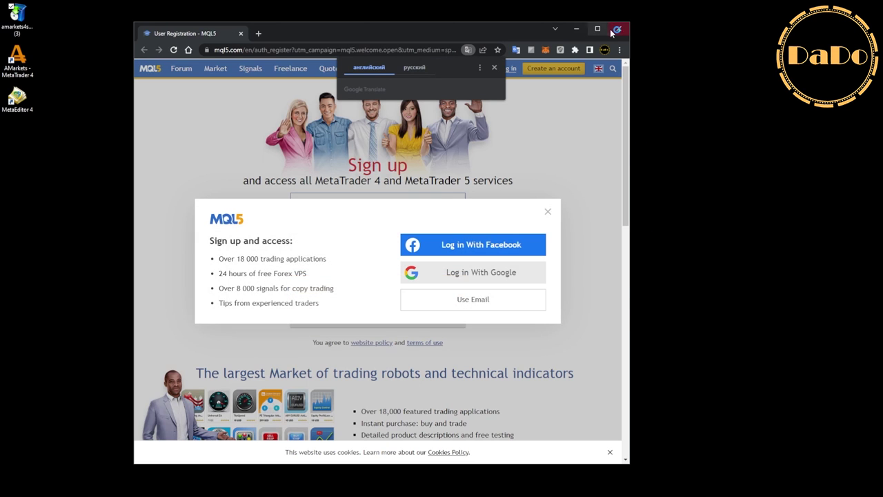
{"action": "left_click", "coordinate": [618, 28]}
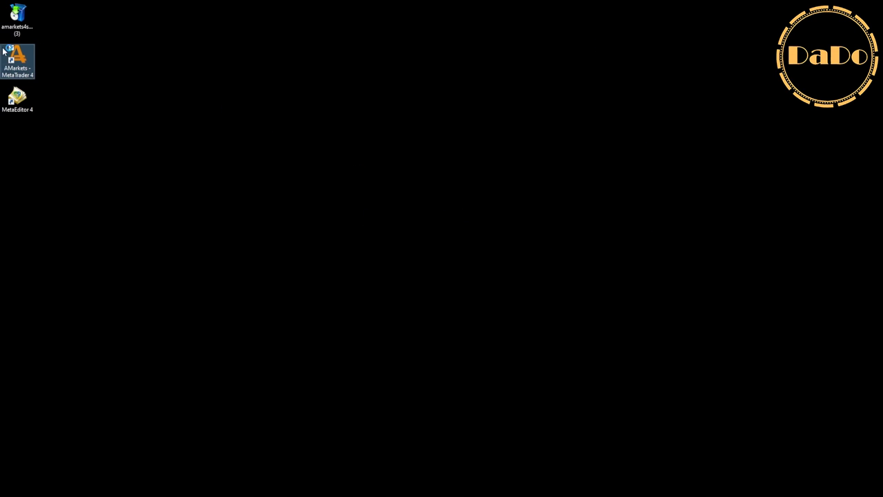
{"action": "mouse_move", "coordinate": [521, 495]}
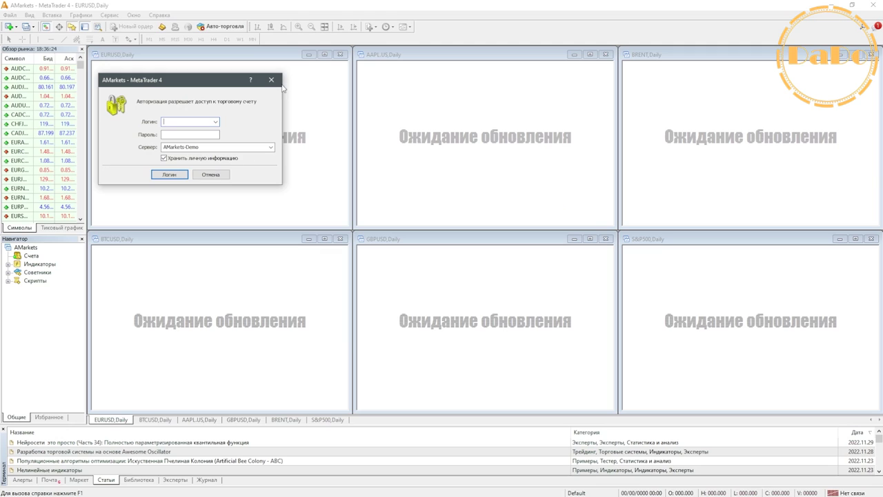
Step: Dismiss the login prompt, close the EURUSD and other chart windows, and reopen the login dialog
{"action": "left_click", "coordinate": [272, 80]}
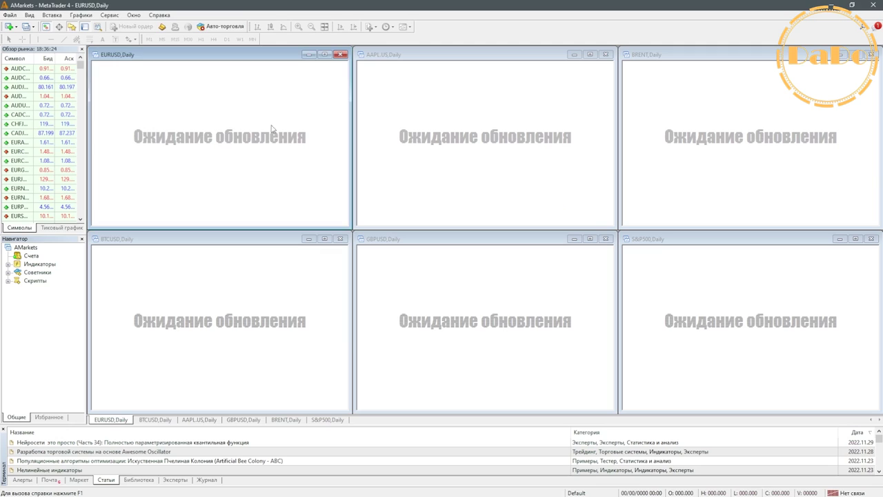
{"action": "left_click", "coordinate": [340, 54]}
{"action": "key", "text": "ctrl+F4"}
{"action": "key", "text": "ctrl+F4"}
{"action": "key", "text": "ctrl+F4"}
{"action": "key", "text": "ctrl+F4"}
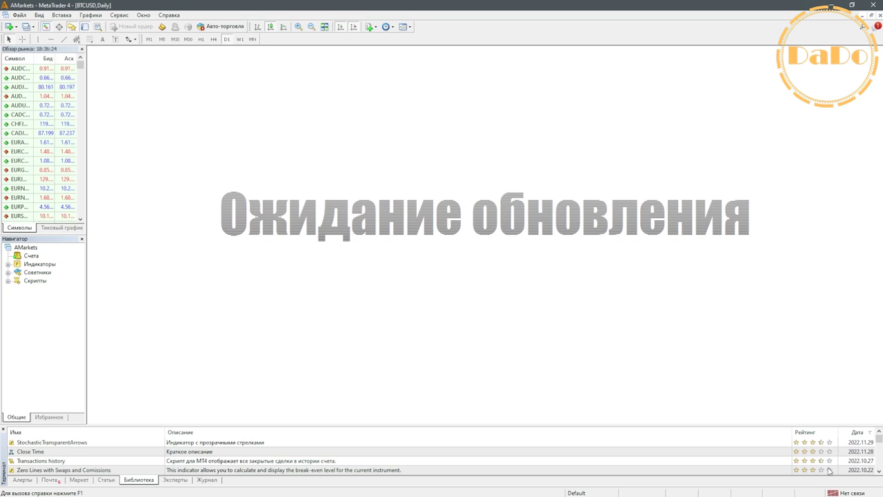
{"action": "left_click", "coordinate": [848, 492]}
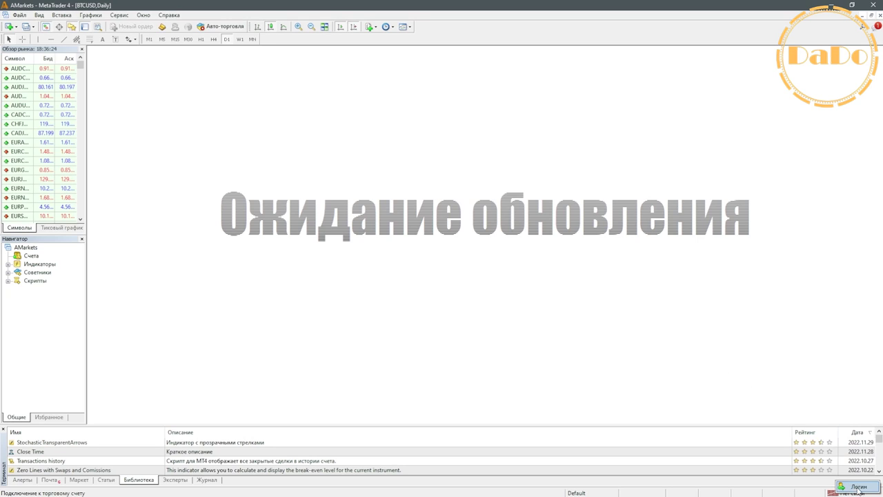
{"action": "left_click", "coordinate": [858, 486]}
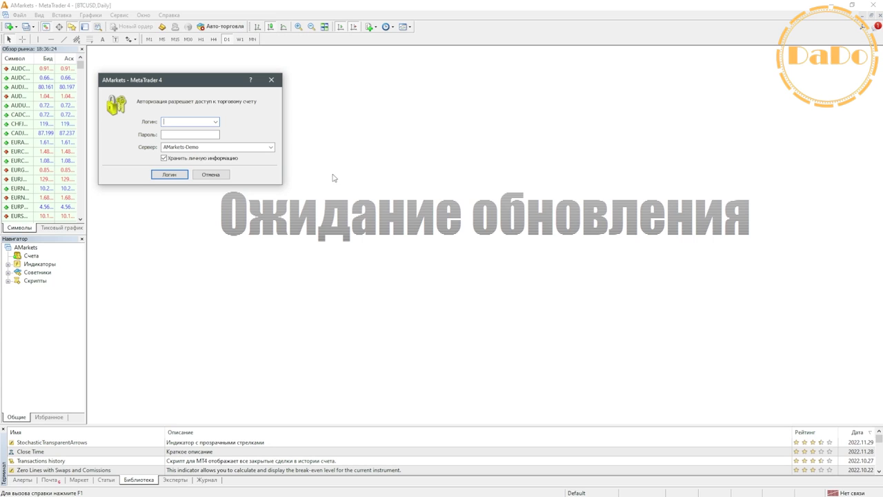
Step: Open the 'Создан счет' AMarkets email in Gmail and select the account login number
{"action": "left_click", "coordinate": [203, 486]}
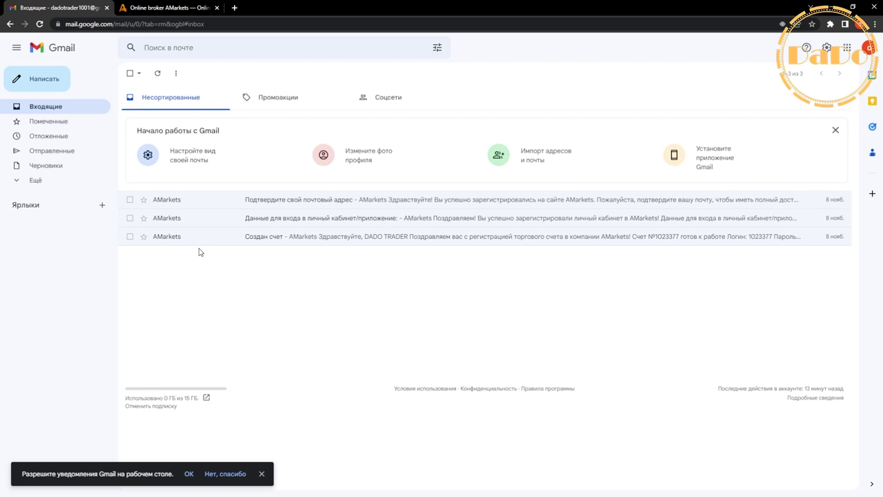
{"action": "left_click", "coordinate": [215, 244]}
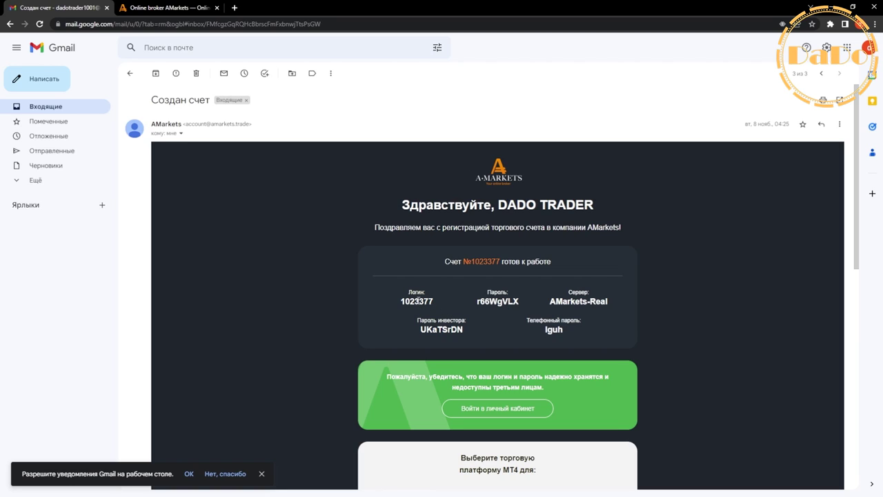
{"action": "double_click", "coordinate": [416, 303]}
Step: Copy the account login number from the email into MT4's login field
{"action": "right_click", "coordinate": [424, 301]}
{"action": "left_click", "coordinate": [459, 307]}
{"action": "left_click", "coordinate": [276, 486]}
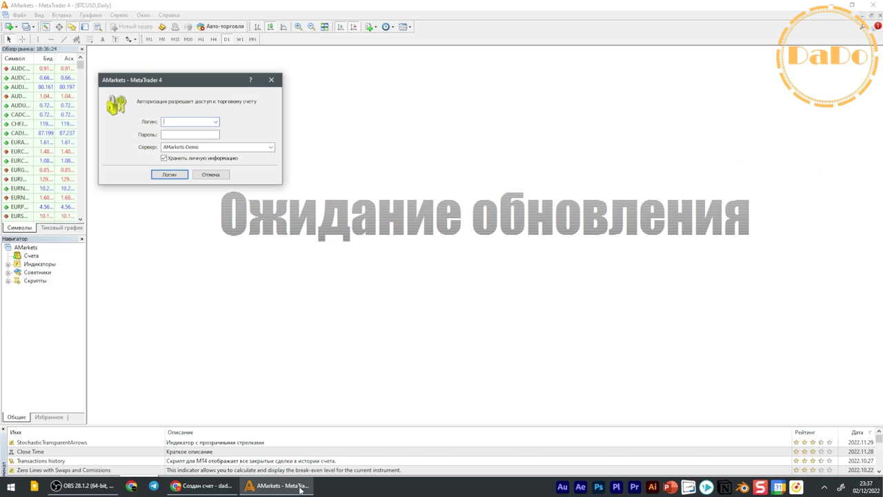
{"action": "right_click", "coordinate": [178, 122]}
{"action": "left_click", "coordinate": [197, 129]}
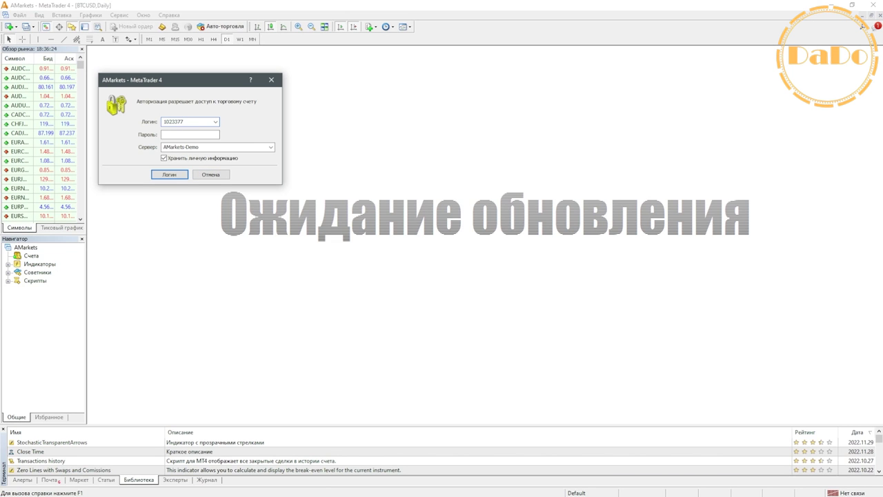
Step: Copy the account password from the email into MT4's password field
{"action": "left_click", "coordinate": [207, 486]}
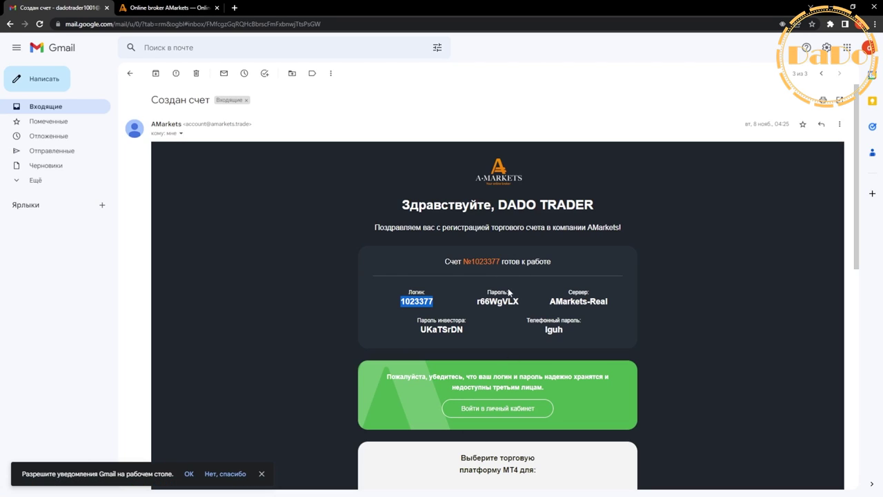
{"action": "double_click", "coordinate": [497, 301]}
{"action": "right_click", "coordinate": [500, 304]}
{"action": "left_click", "coordinate": [528, 312]}
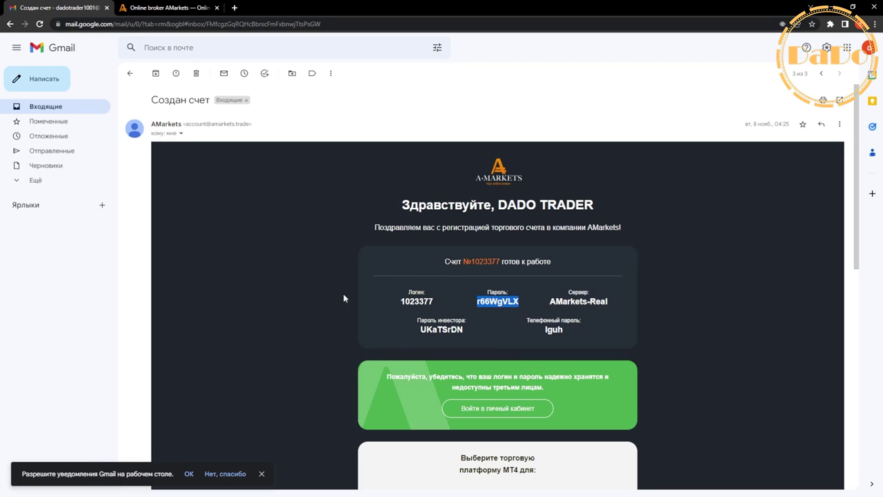
{"action": "left_click", "coordinate": [276, 486]}
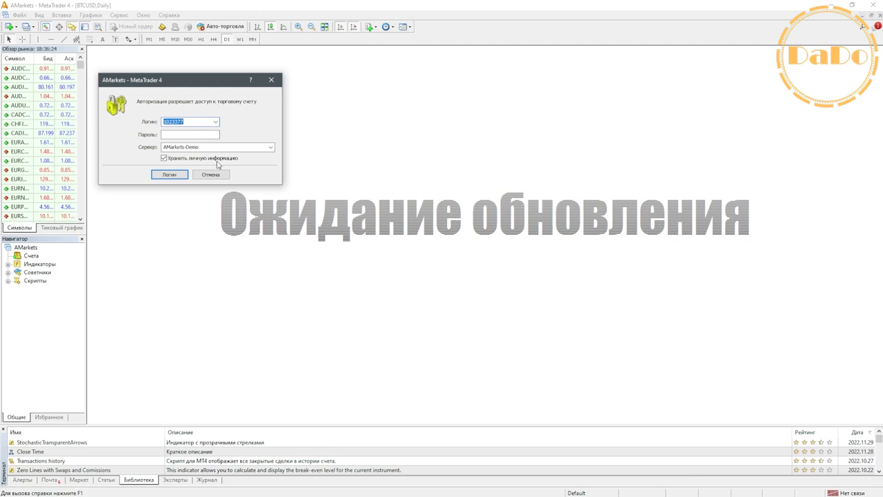
{"action": "left_click", "coordinate": [178, 134]}
{"action": "right_click", "coordinate": [178, 136]}
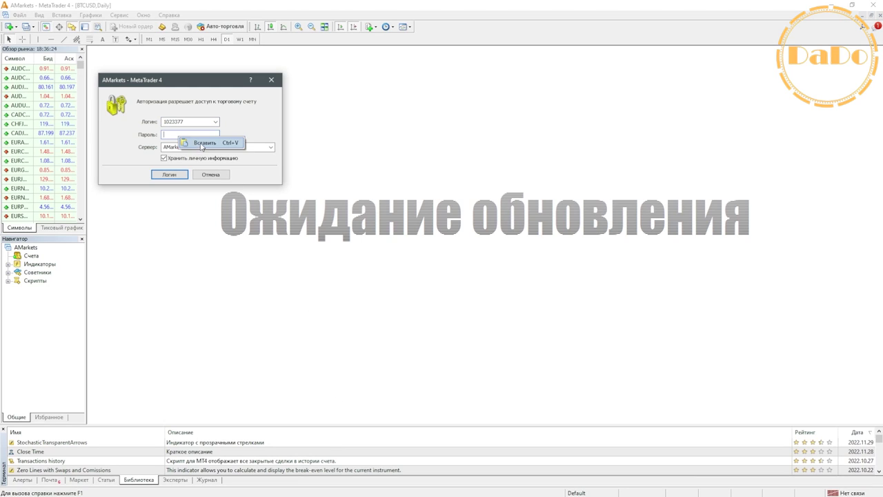
{"action": "left_click", "coordinate": [201, 143]}
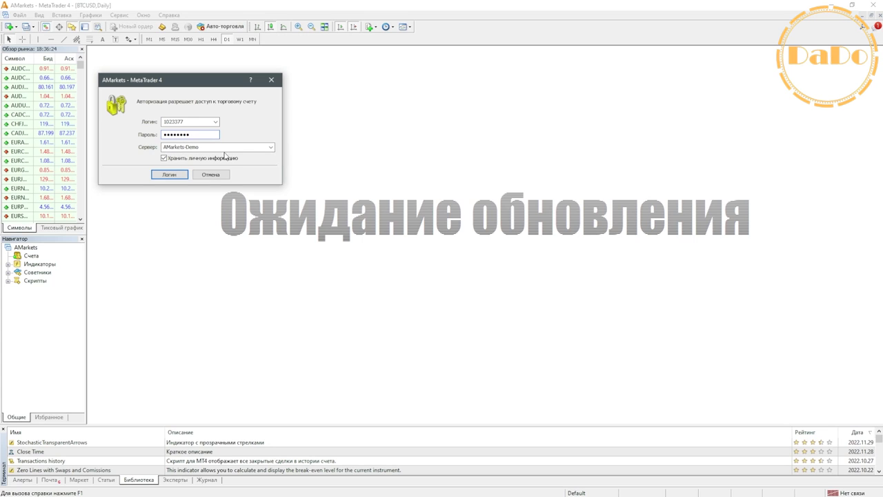
Step: Check the server name in the email, choose AMarkets-Real, and log in
{"action": "mouse_move", "coordinate": [177, 495]}
{"action": "left_click", "coordinate": [204, 485]}
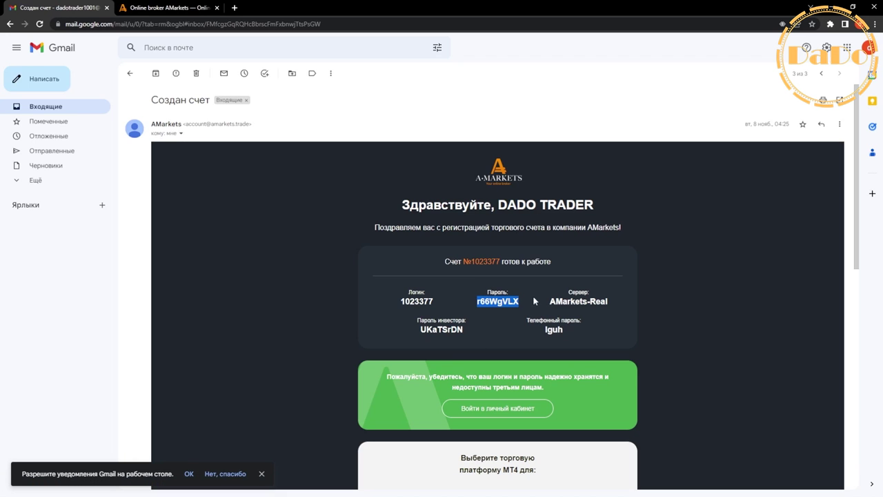
{"action": "mouse_move", "coordinate": [207, 495]}
{"action": "left_click", "coordinate": [283, 485]}
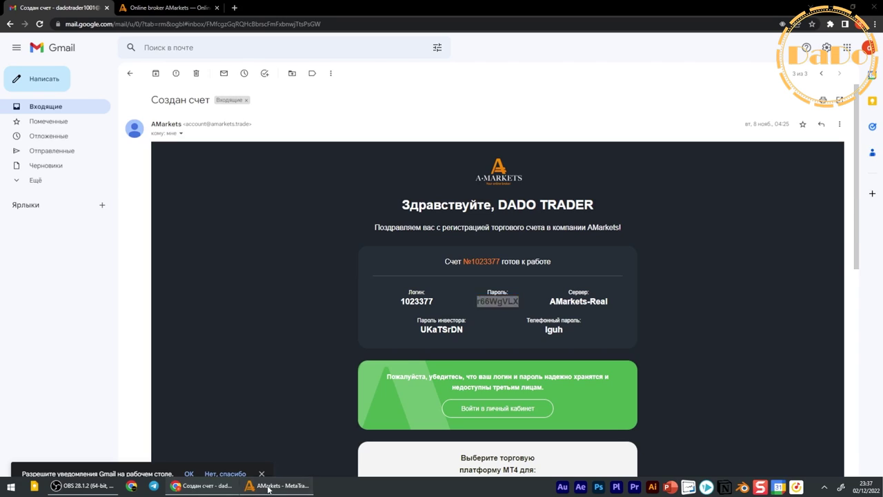
{"action": "left_click", "coordinate": [271, 147]}
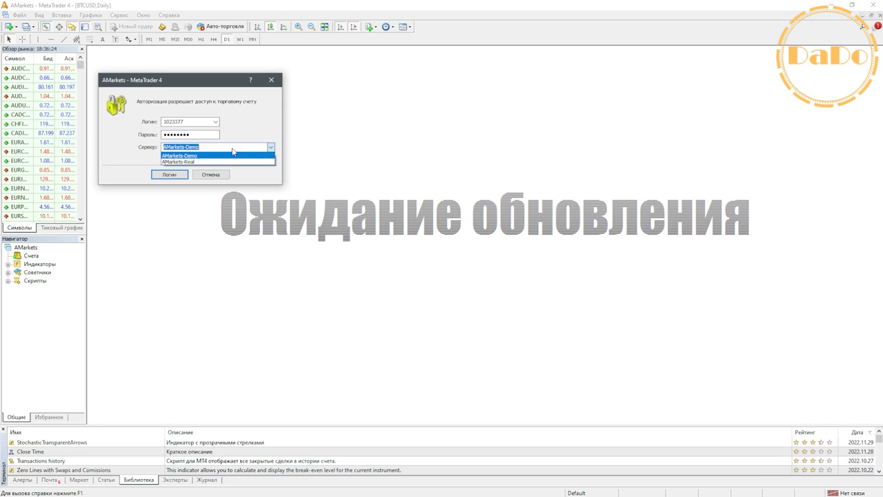
{"action": "left_click", "coordinate": [190, 161]}
{"action": "left_click", "coordinate": [176, 177]}
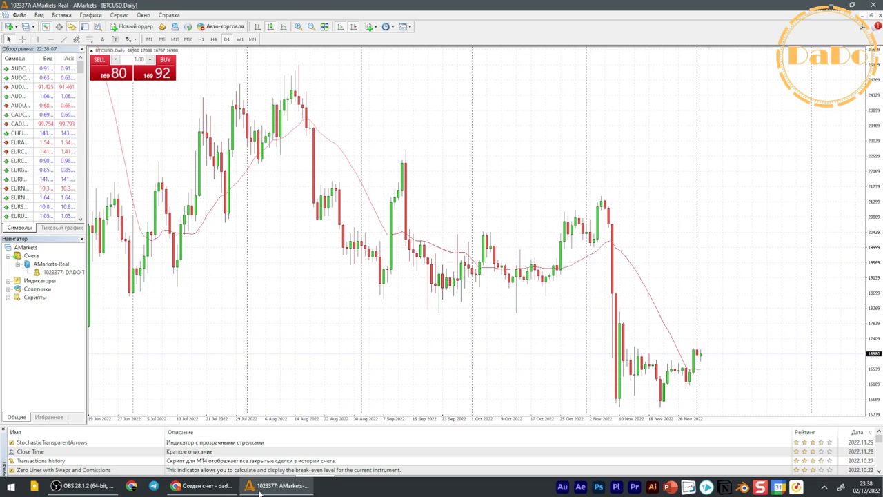
Step: Collapse the AMarkets-Real server entry in MT4's Navigator to hide its account line
{"action": "left_click", "coordinate": [202, 485]}
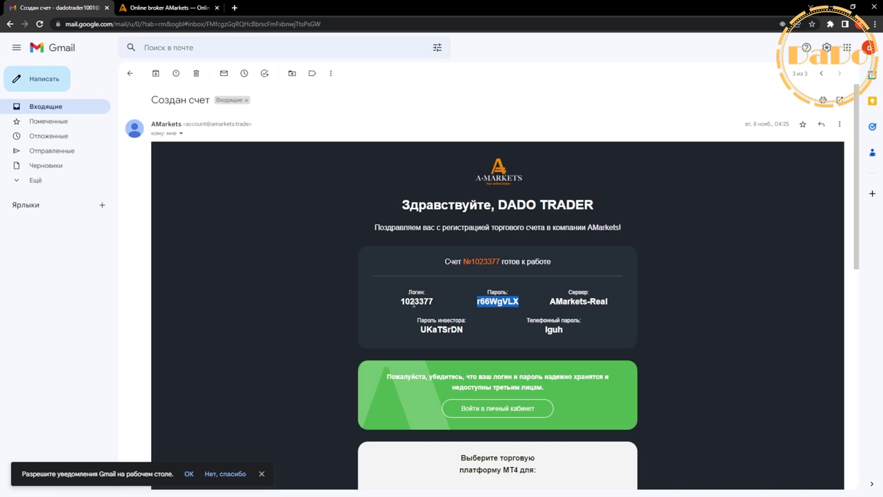
{"action": "left_click", "coordinate": [266, 487]}
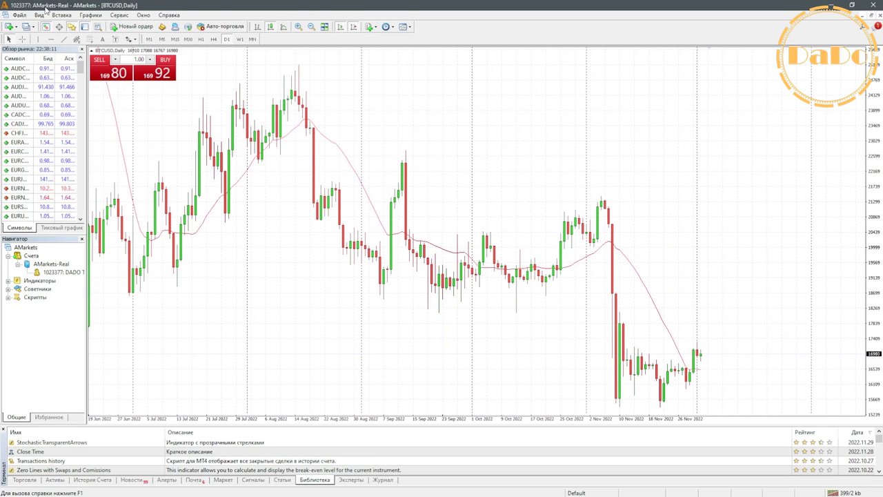
{"action": "left_click", "coordinate": [18, 264]}
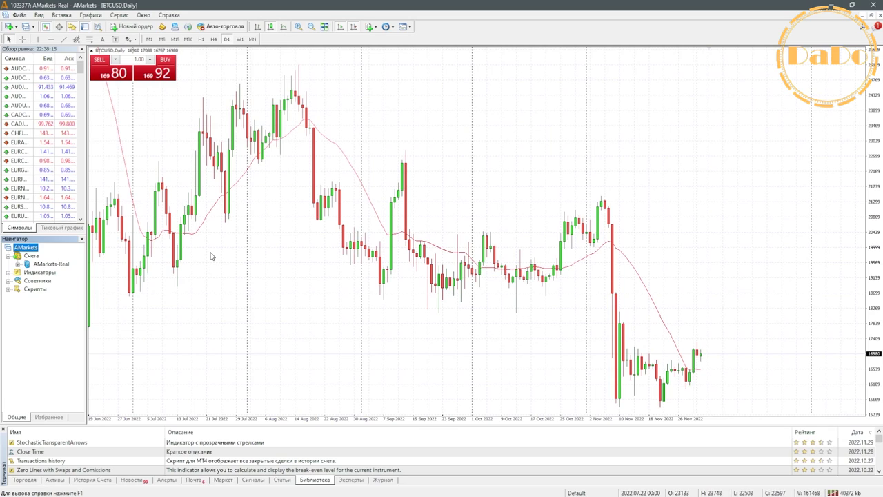
{"action": "mouse_move", "coordinate": [207, 488]}
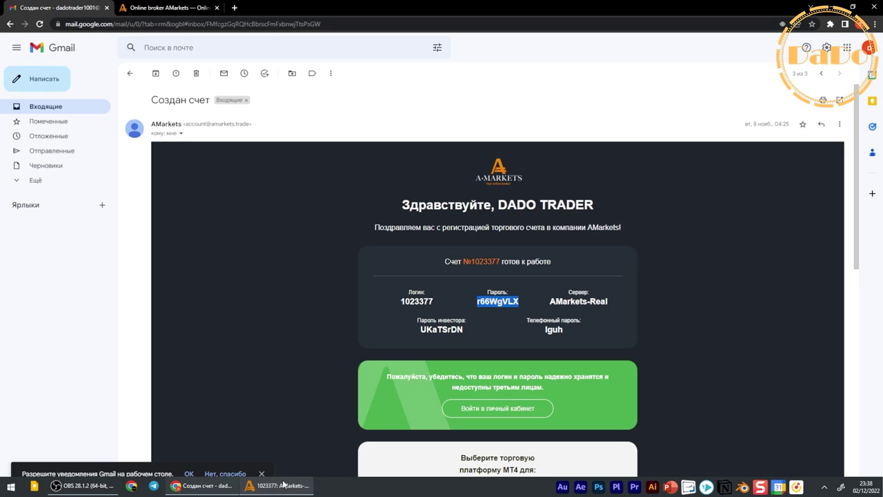
{"action": "left_click", "coordinate": [283, 485]}
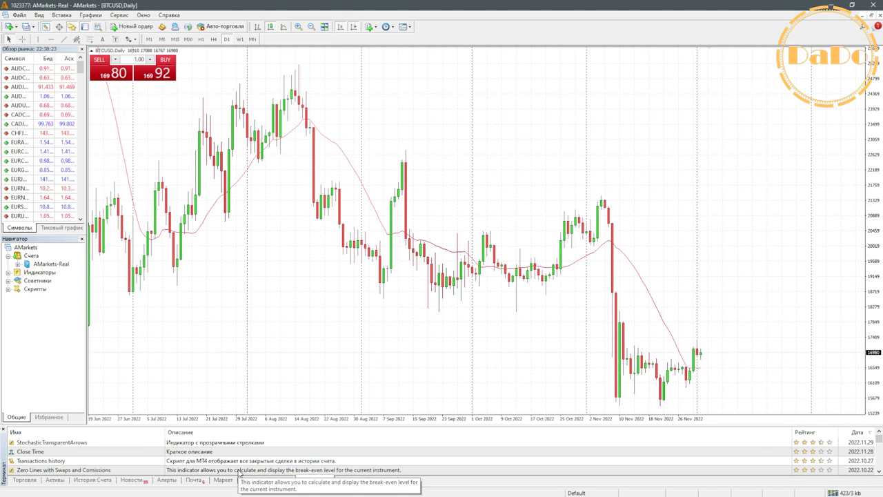
{"action": "mouse_move", "coordinate": [232, 494]}
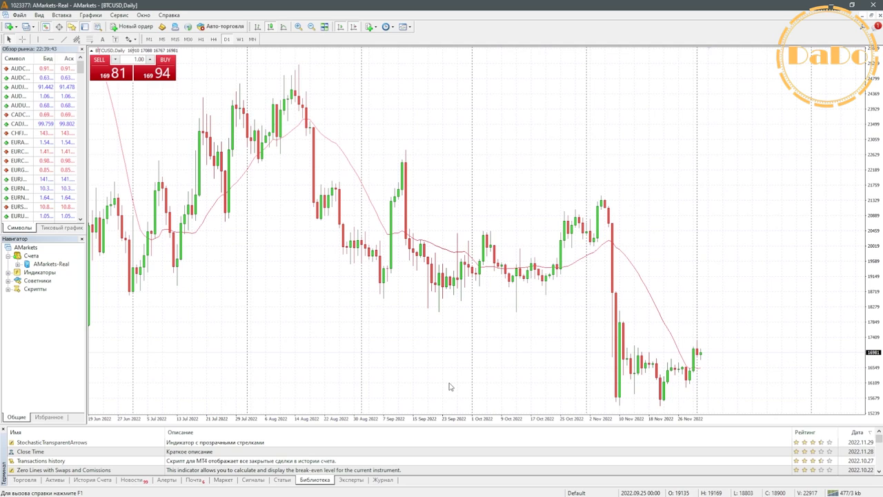
Step: Browse Gmail's Starred, All Mail and Inbox views, then move to the AMarkets cabinet window
{"action": "left_click", "coordinate": [207, 486]}
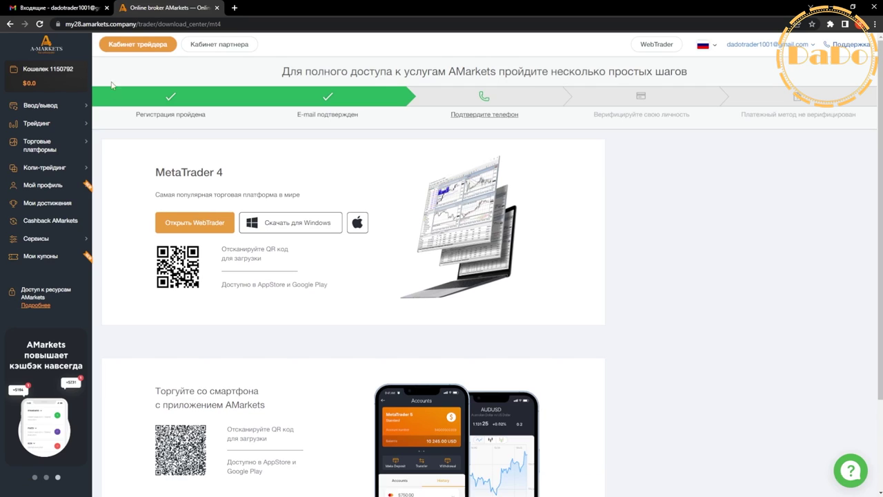
{"action": "left_click", "coordinate": [63, 9]}
{"action": "left_click", "coordinate": [45, 122]}
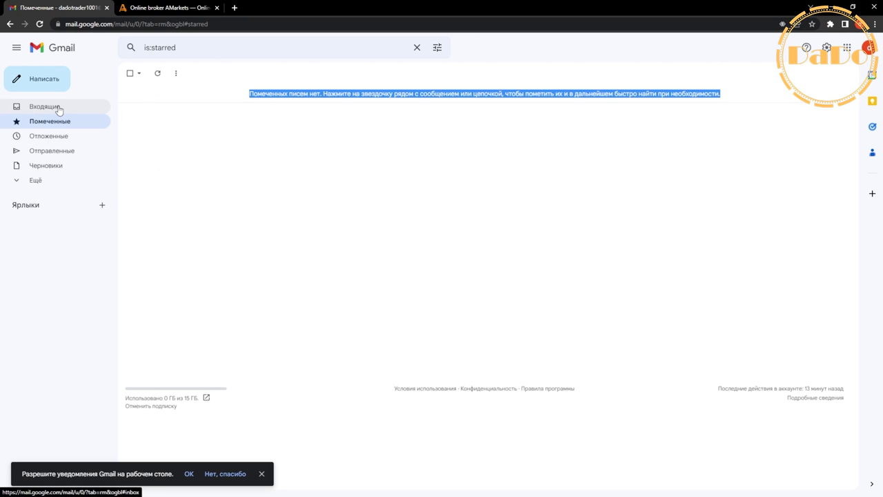
{"action": "left_click", "coordinate": [48, 107]}
{"action": "left_click", "coordinate": [38, 180]}
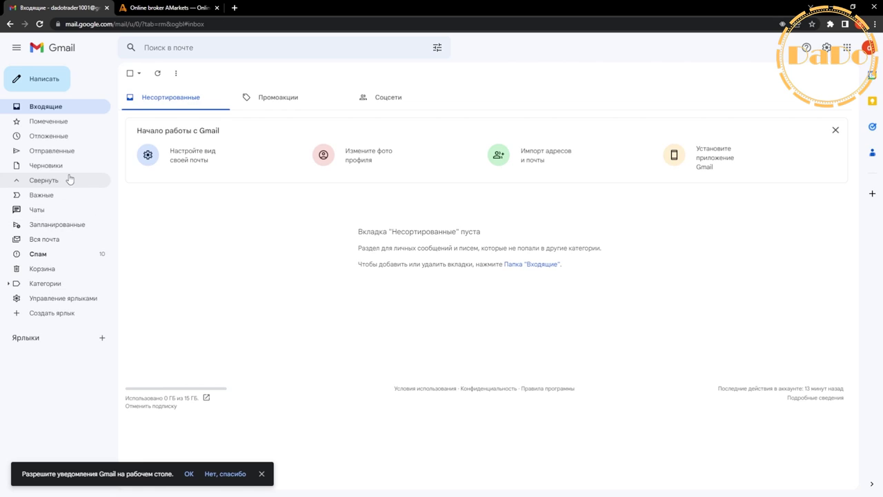
{"action": "left_click", "coordinate": [79, 239]}
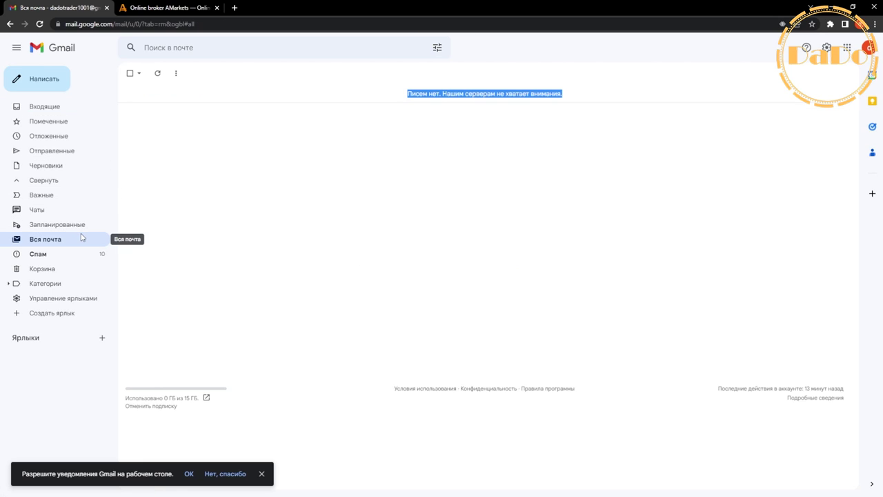
{"action": "left_click", "coordinate": [67, 108]}
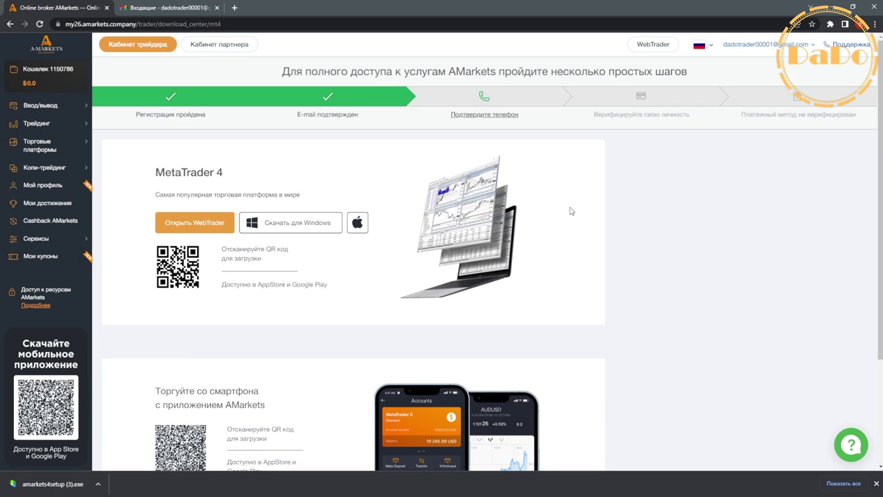
Step: Open the My accounts list in the cabinet and copy the real account number
{"action": "left_click", "coordinate": [55, 123]}
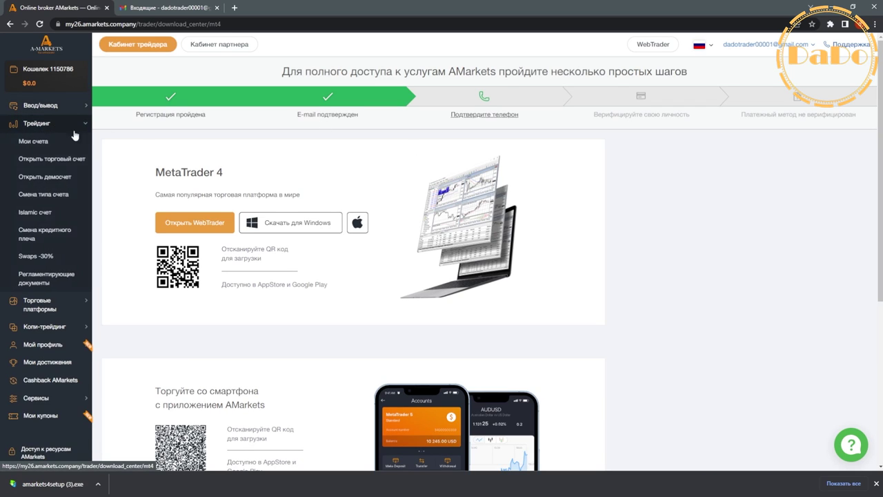
{"action": "left_click", "coordinate": [62, 147]}
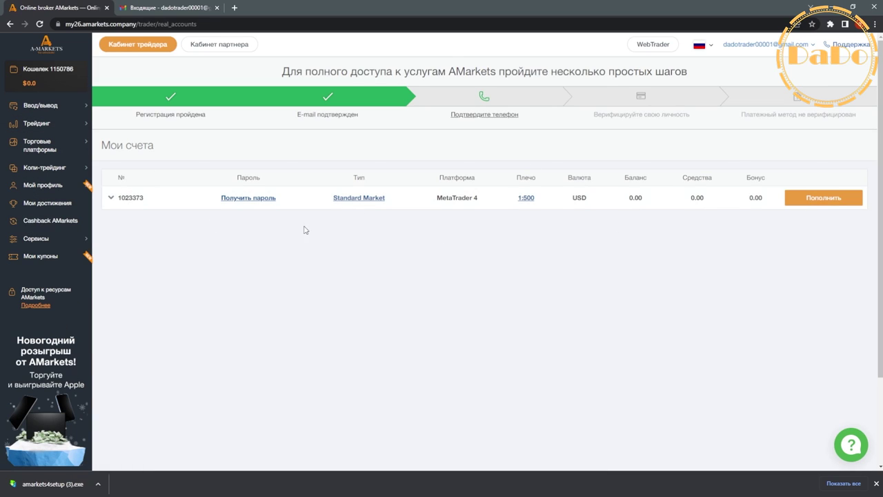
{"action": "double_click", "coordinate": [131, 197]}
{"action": "right_click", "coordinate": [138, 197]}
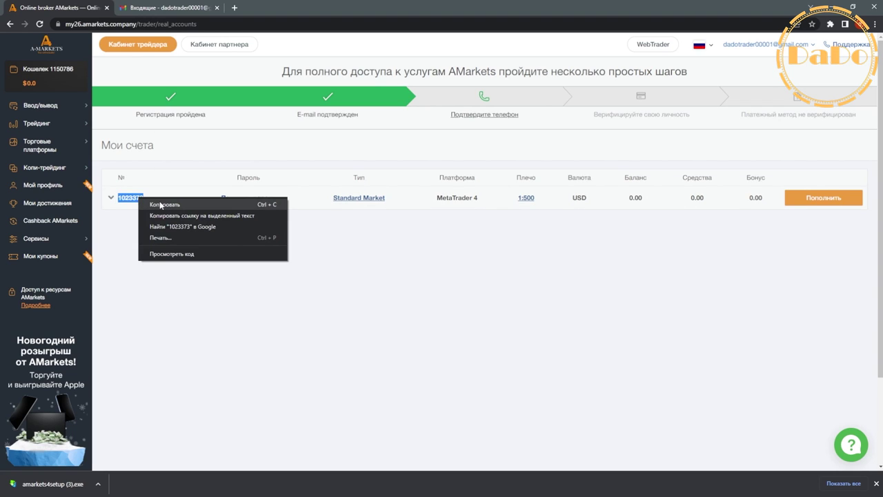
{"action": "left_click", "coordinate": [157, 201]}
Step: Paste the account number into MT4's login field and return to the accounts page
{"action": "left_click", "coordinate": [269, 486]}
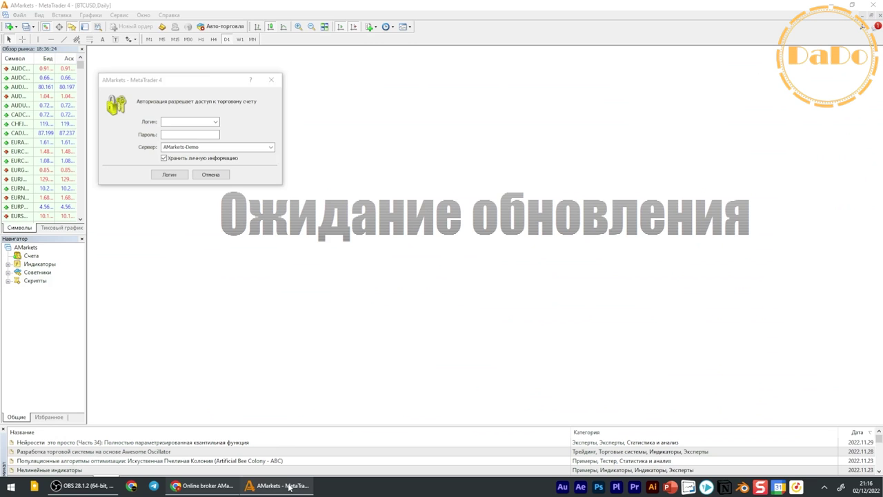
{"action": "right_click", "coordinate": [172, 122]}
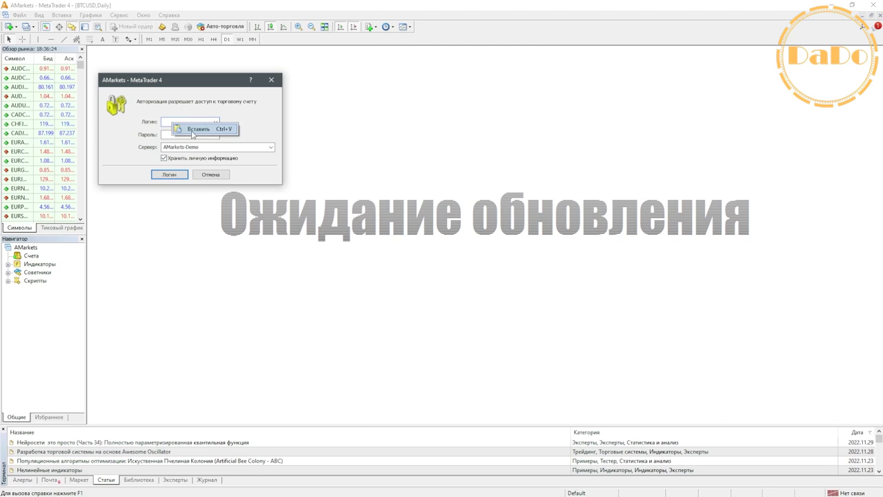
{"action": "left_click", "coordinate": [192, 135]}
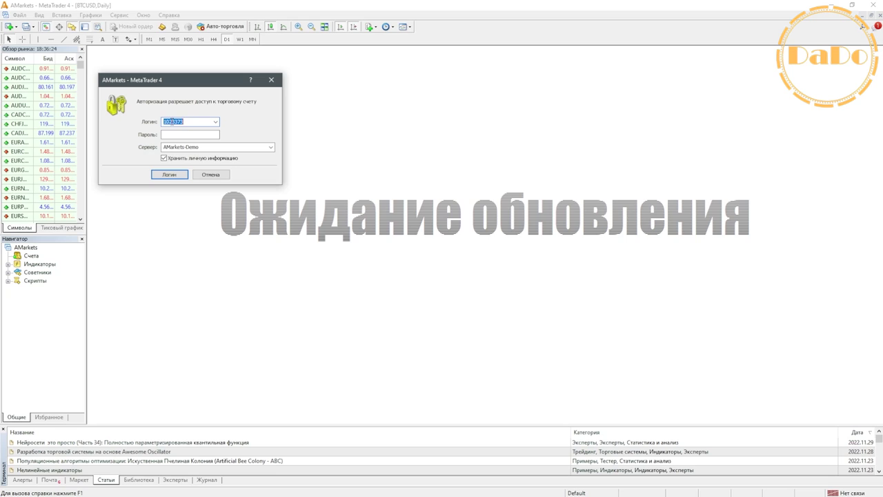
{"action": "mouse_move", "coordinate": [244, 492]}
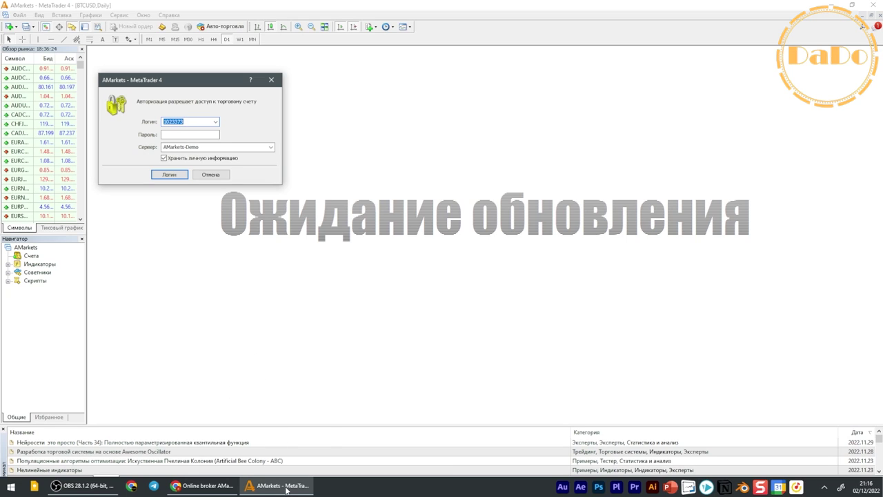
{"action": "left_click", "coordinate": [219, 488]}
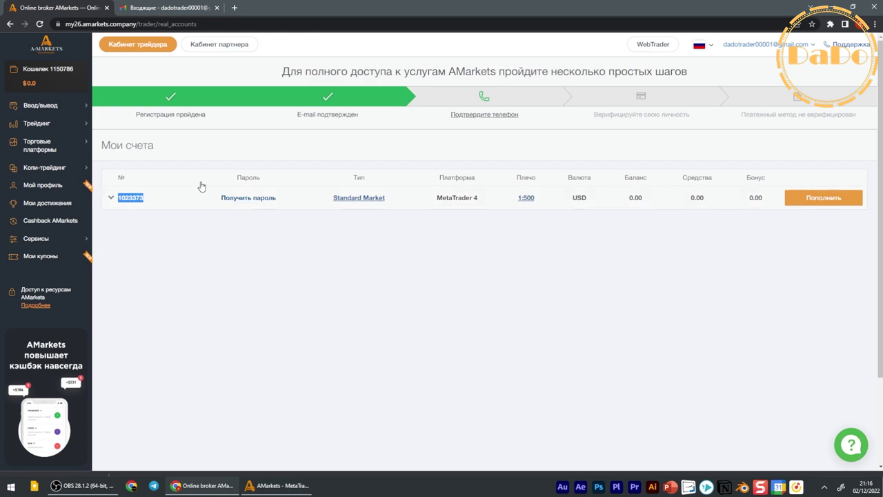
Step: Request a new trading password for the real account and copy it
{"action": "left_click", "coordinate": [249, 200]}
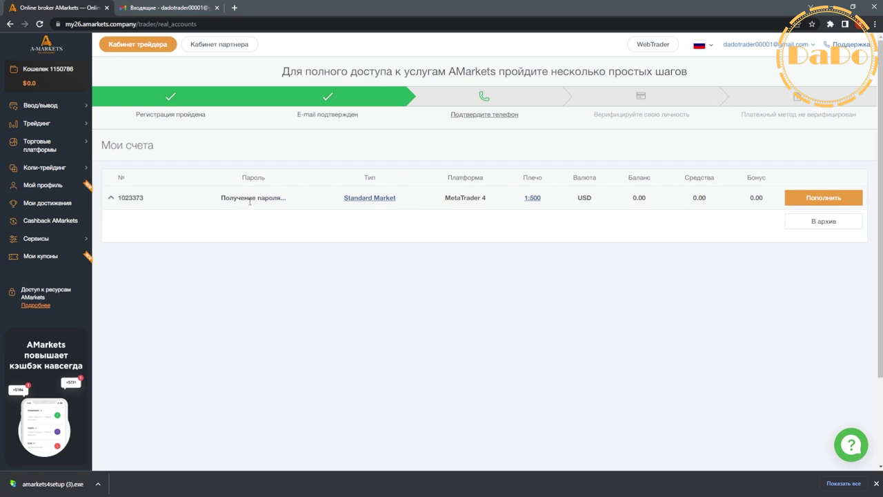
{"action": "mouse_move", "coordinate": [268, 197]}
{"action": "left_mouse_down"}
{"action": "mouse_move", "coordinate": [297, 206]}
{"action": "mouse_move", "coordinate": [270, 199]}
{"action": "left_mouse_up"}
{"action": "left_click", "coordinate": [299, 205]}
{"action": "right_click", "coordinate": [274, 198]}
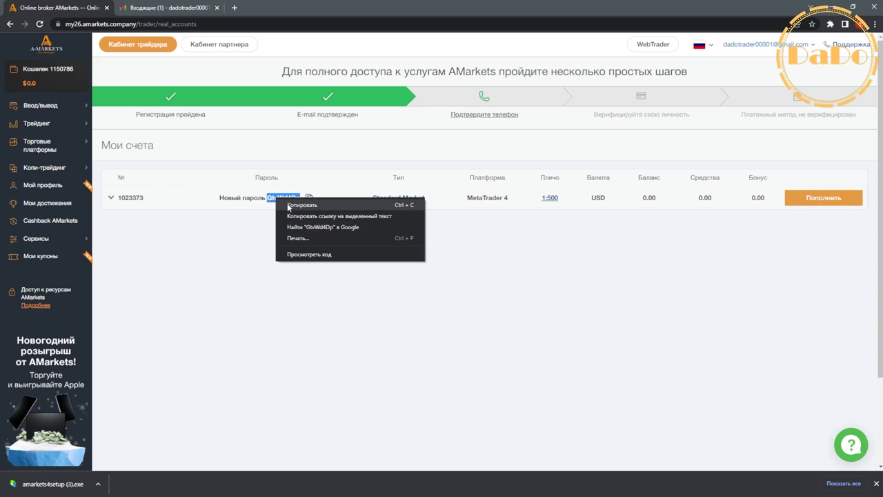
{"action": "left_click", "coordinate": [291, 206]}
{"action": "left_click", "coordinate": [310, 198]}
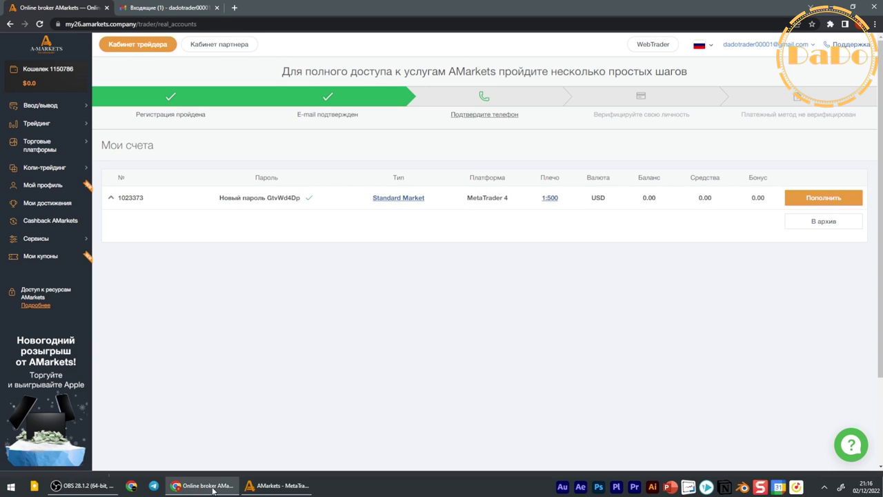
Step: Paste the new password into MT4, choose the AMarkets-Real server, and log in
{"action": "left_click", "coordinate": [283, 485]}
{"action": "right_click", "coordinate": [169, 136]}
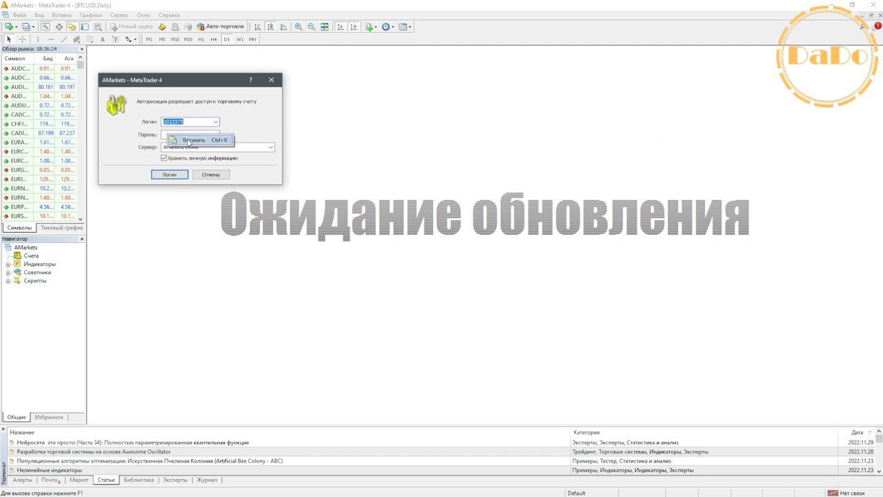
{"action": "left_click", "coordinate": [202, 142]}
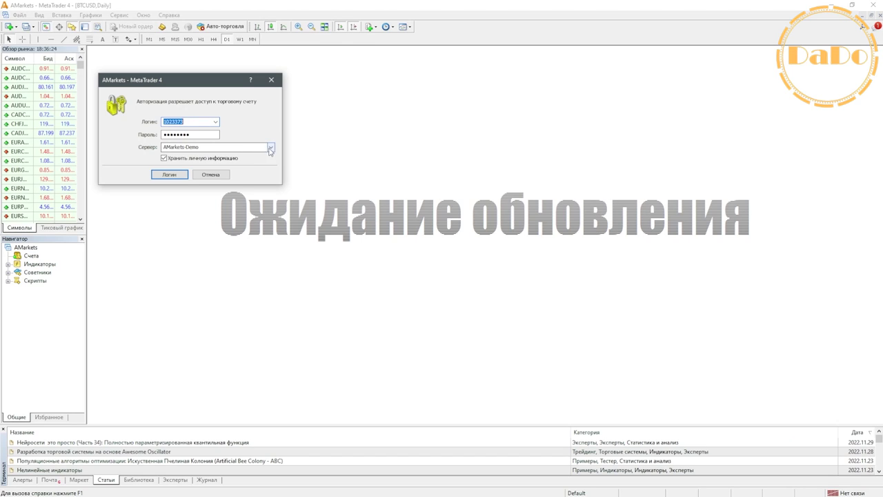
{"action": "left_click", "coordinate": [270, 149]}
{"action": "left_click", "coordinate": [202, 165]}
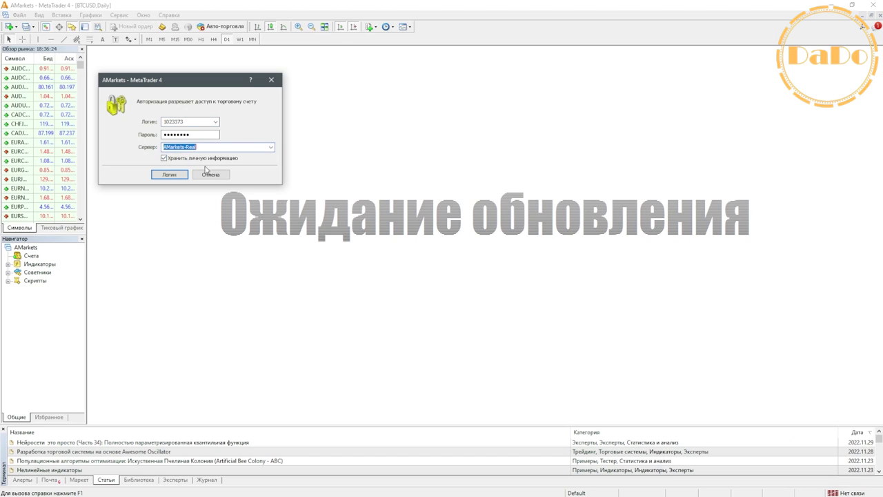
{"action": "left_click", "coordinate": [178, 176]}
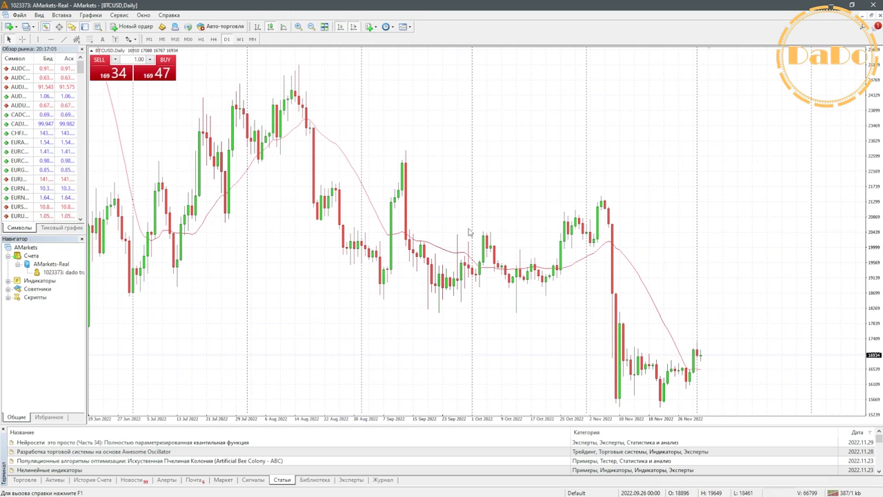
Step: Check the connection status and server list in MT4, then close it and switch windows
{"action": "left_click", "coordinate": [832, 493]}
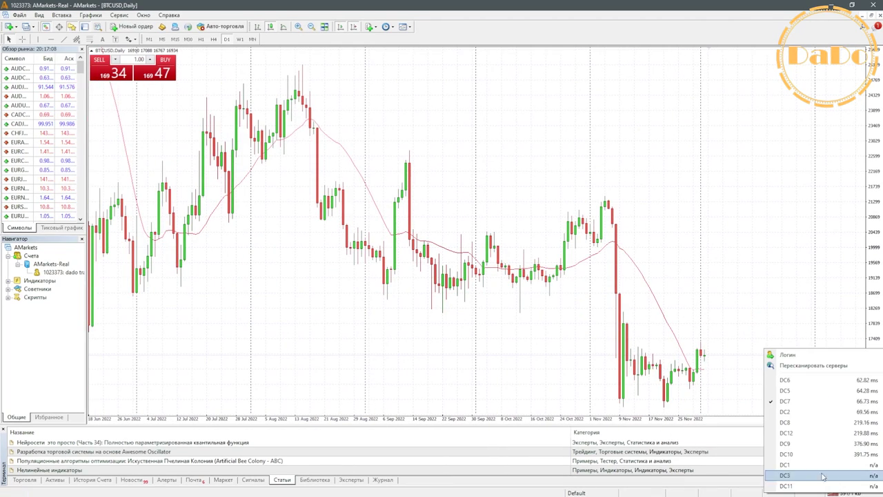
{"action": "left_click", "coordinate": [722, 264]}
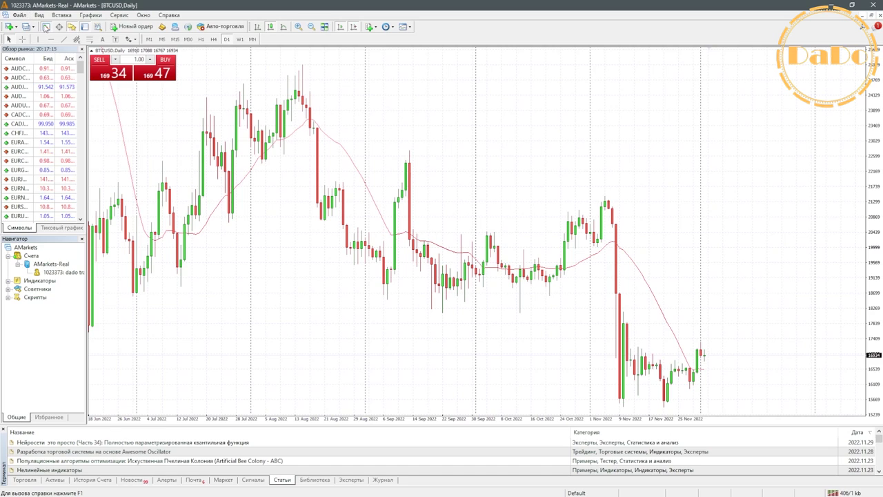
{"action": "mouse_move", "coordinate": [246, 494]}
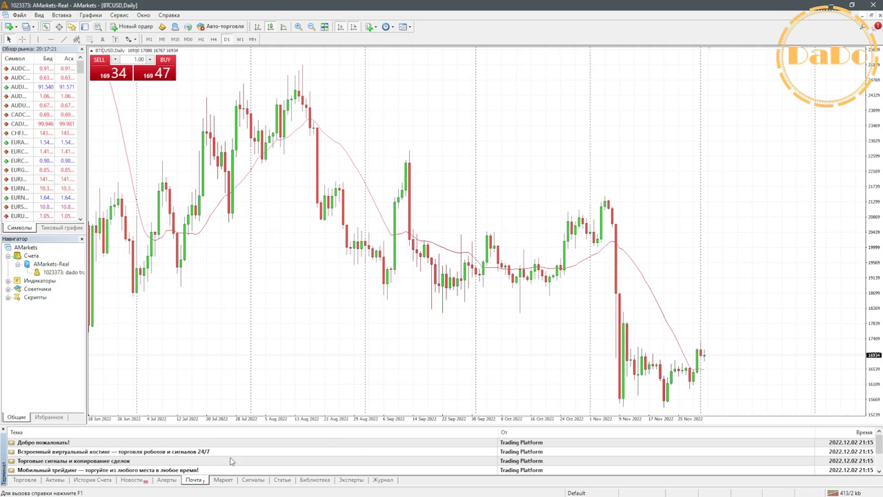
{"action": "left_click", "coordinate": [202, 487]}
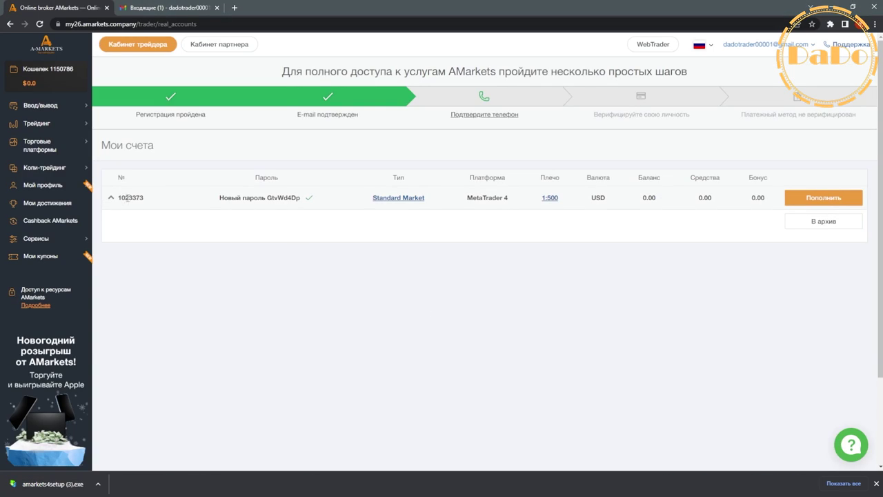
{"action": "key", "text": "alt+Tab"}
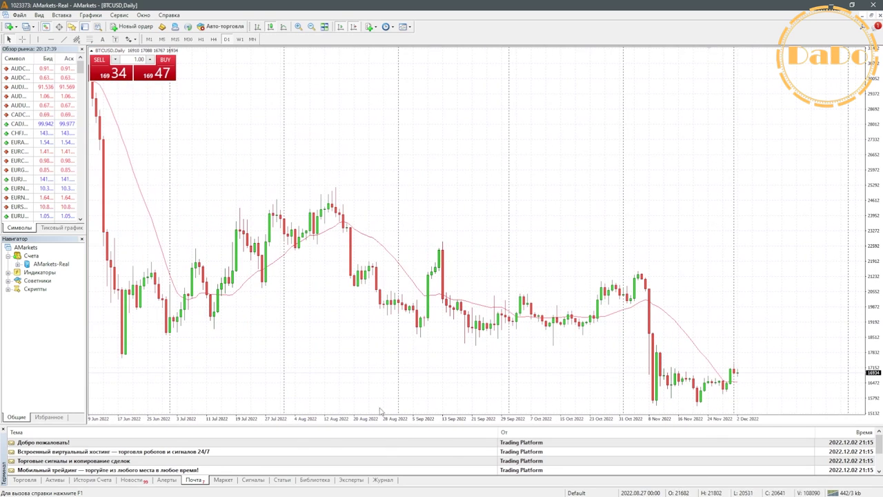
Step: Open the real account's deposit form and choose the UZcard, Humo (ExPay), UZS method
{"action": "mouse_move", "coordinate": [354, 494]}
{"action": "left_click", "coordinate": [202, 485]}
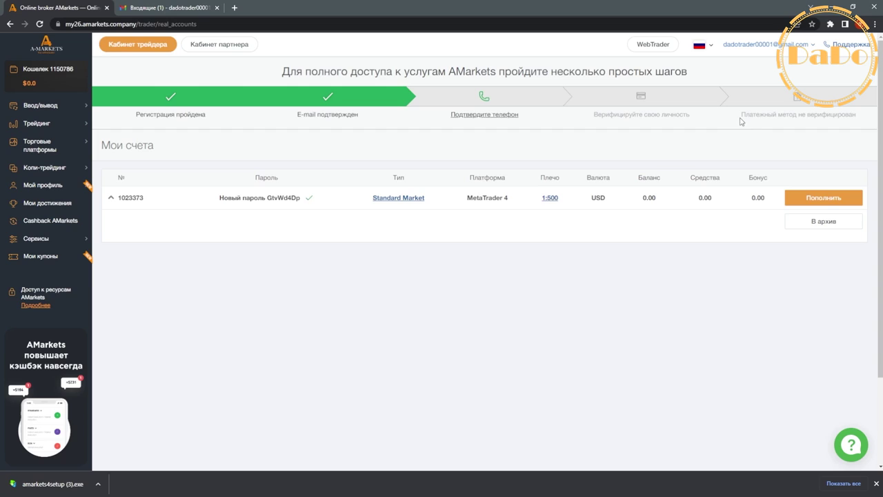
{"action": "left_click", "coordinate": [824, 199]}
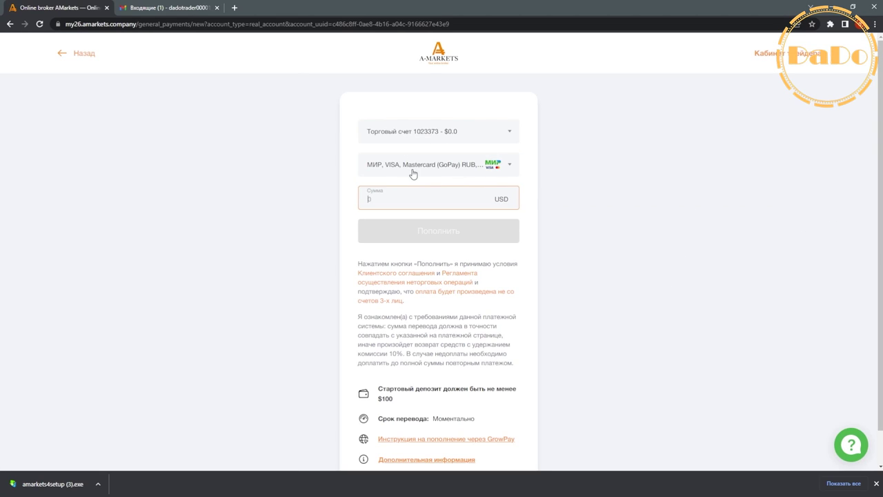
{"action": "left_click", "coordinate": [411, 165]}
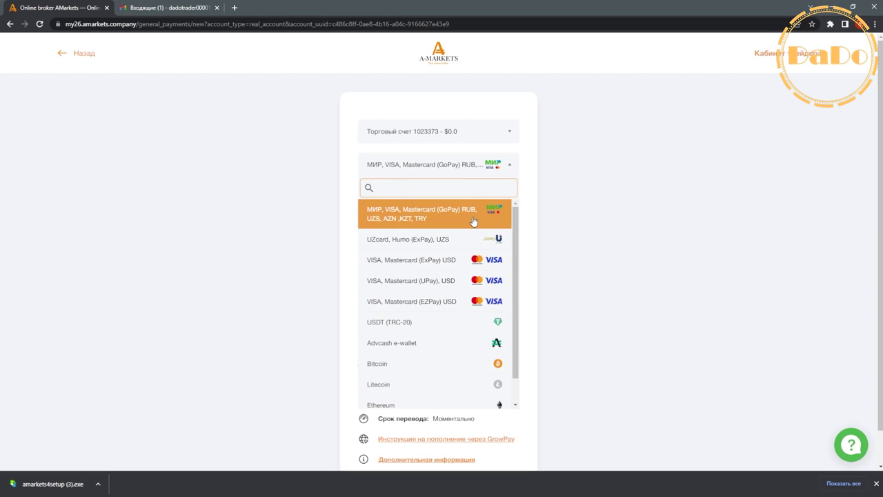
{"action": "left_click", "coordinate": [420, 236]}
{"action": "left_click_drag", "start_coordinate": [429, 225], "coordinate": [455, 226]}
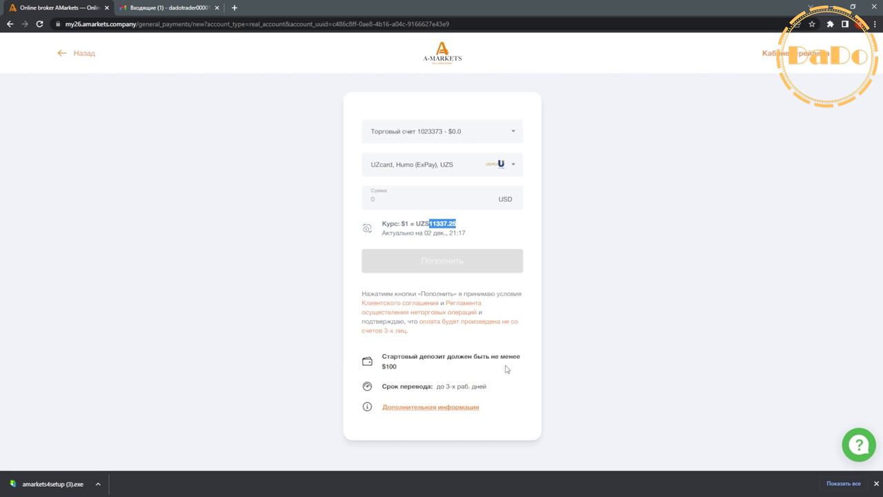
{"action": "left_click_drag", "start_coordinate": [382, 371], "coordinate": [401, 371]}
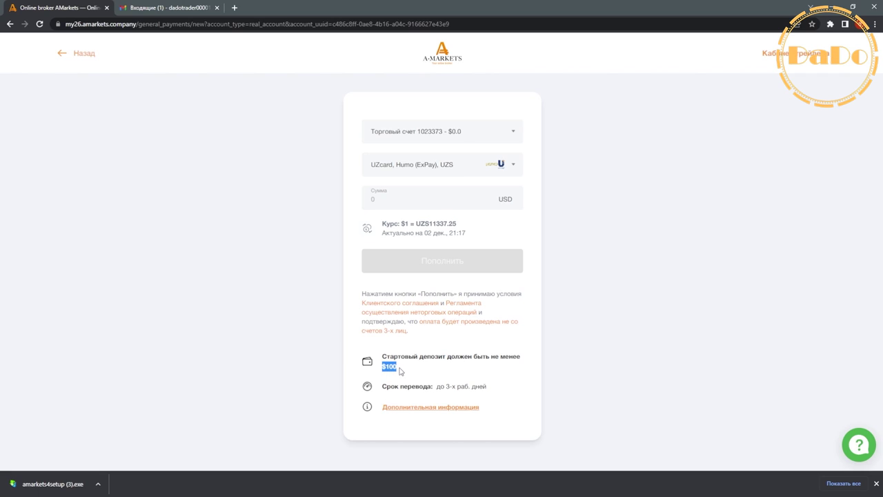
Step: Submit a 100 deposit amount, then go back to the My accounts page
{"action": "left_click", "coordinate": [419, 190]}
{"action": "type", "text": "100"}
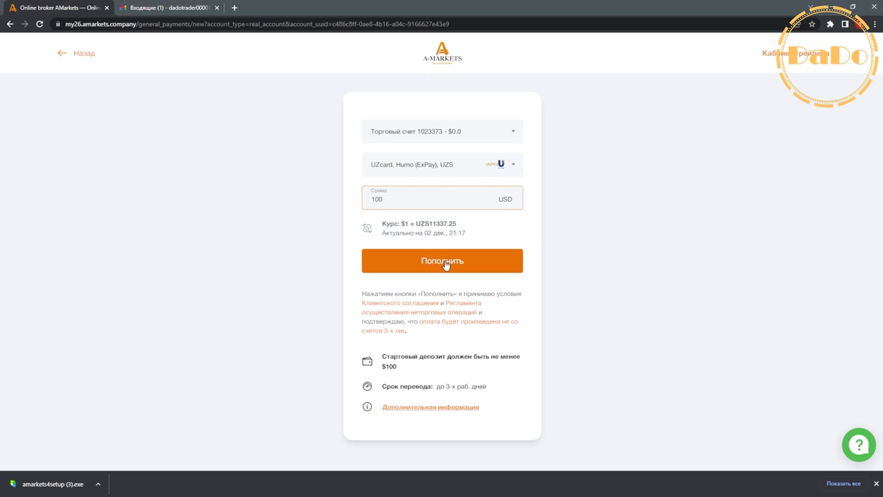
{"action": "left_click", "coordinate": [448, 256]}
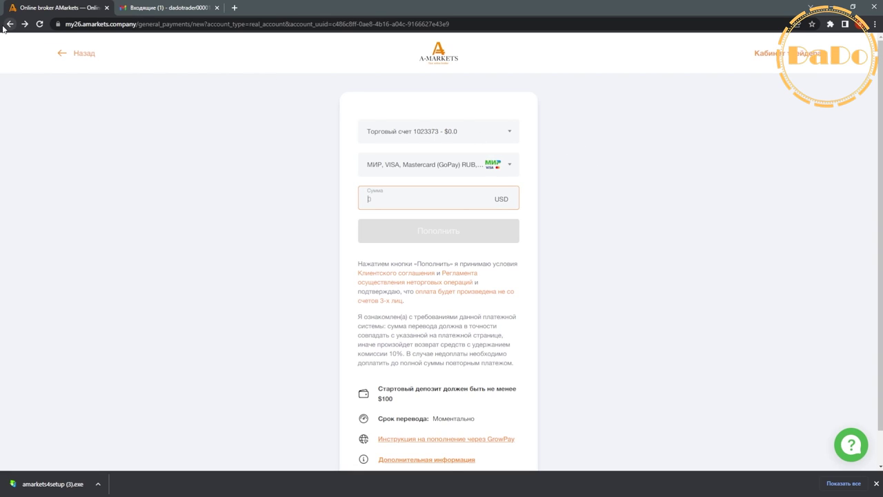
{"action": "left_click", "coordinate": [10, 24]}
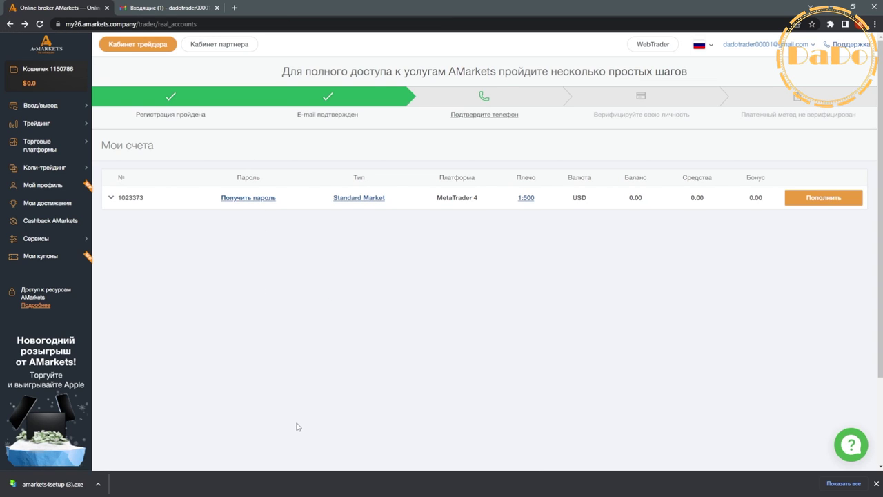
Step: Reload the My accounts list, then open the new demo account form
{"action": "left_click", "coordinate": [37, 123]}
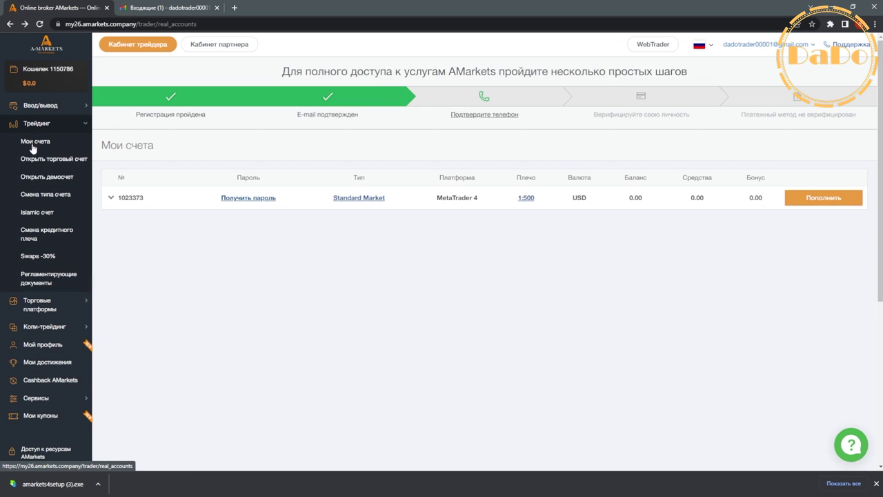
{"action": "left_click", "coordinate": [32, 141]}
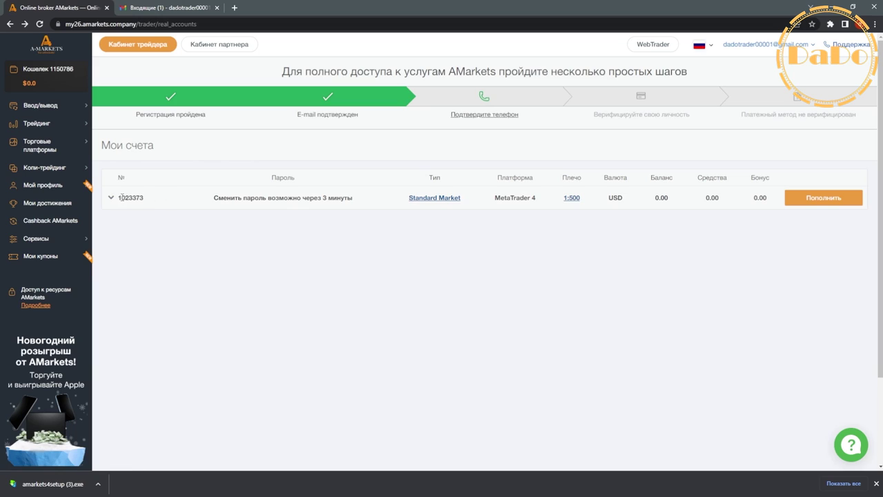
{"action": "left_click_drag", "start_coordinate": [122, 198], "coordinate": [172, 203]}
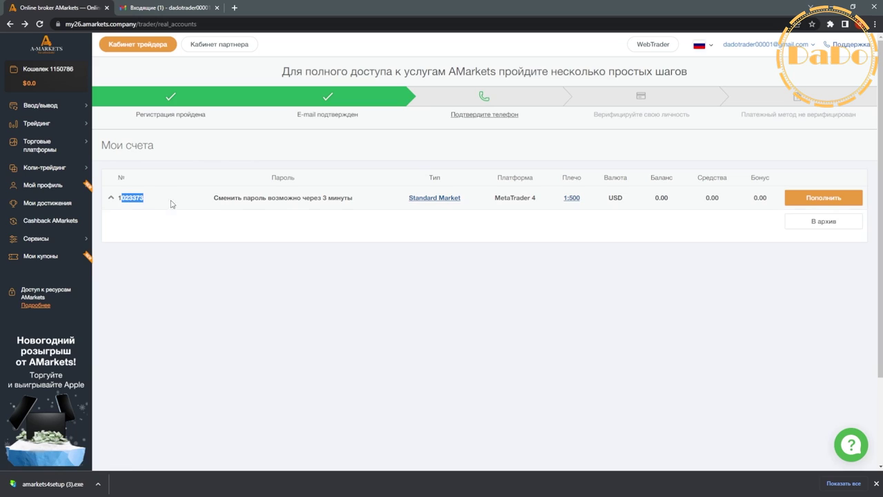
{"action": "left_click", "coordinate": [50, 124]}
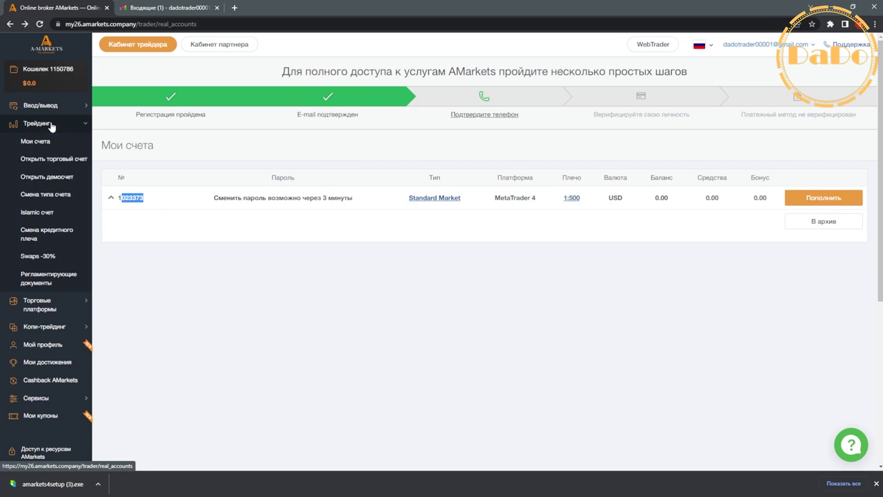
{"action": "left_click", "coordinate": [56, 177]}
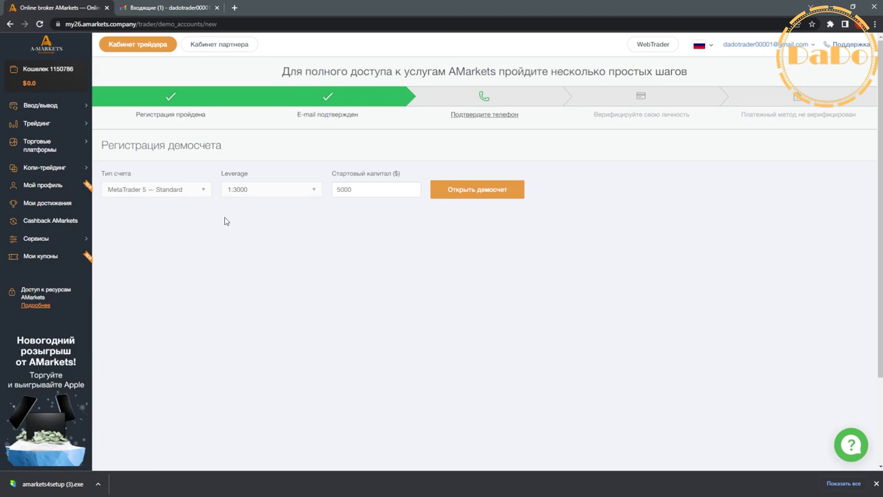
Step: Create a MetaTrader 4 Standard demo account with 1:1000 leverage and 1000000 starting capital
{"action": "left_click", "coordinate": [211, 194]}
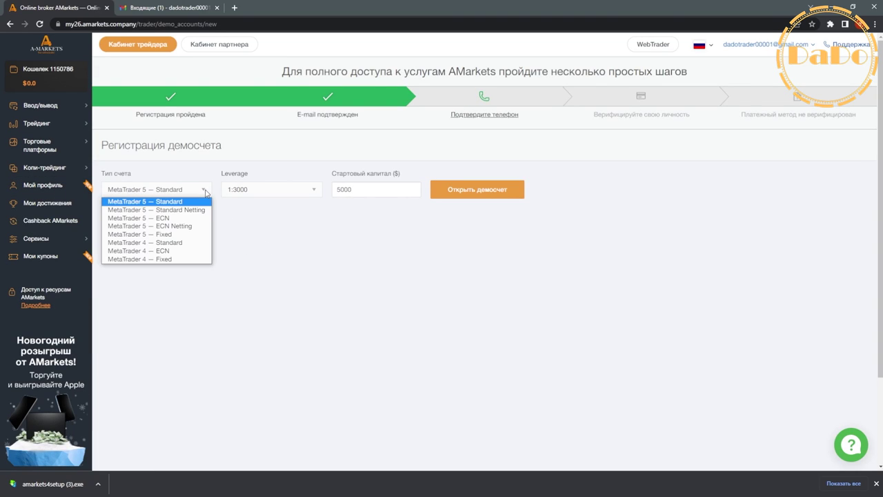
{"action": "left_click", "coordinate": [178, 246]}
{"action": "left_click", "coordinate": [285, 194]}
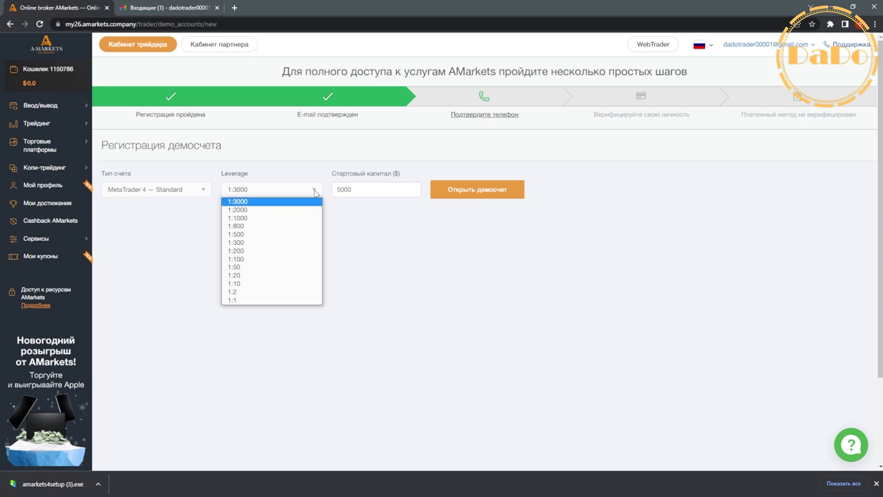
{"action": "left_click", "coordinate": [257, 218]}
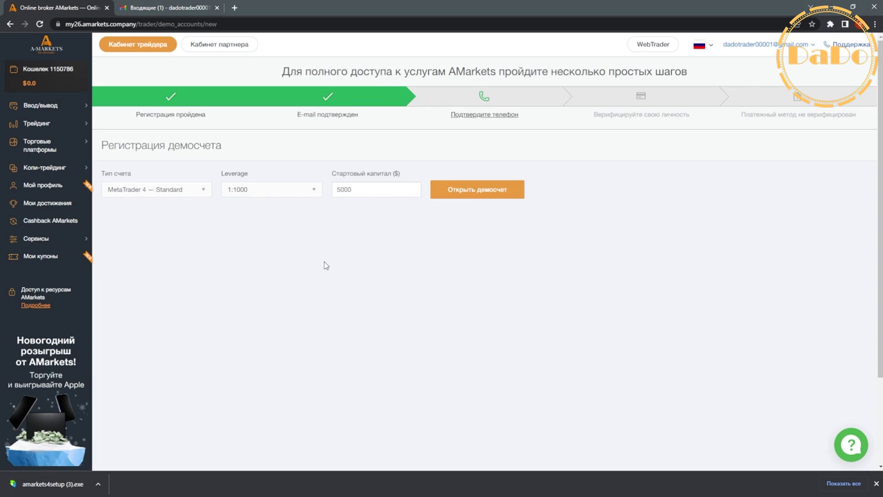
{"action": "left_click_drag", "start_coordinate": [376, 189], "coordinate": [331, 191]}
{"action": "type", "text": "410"}
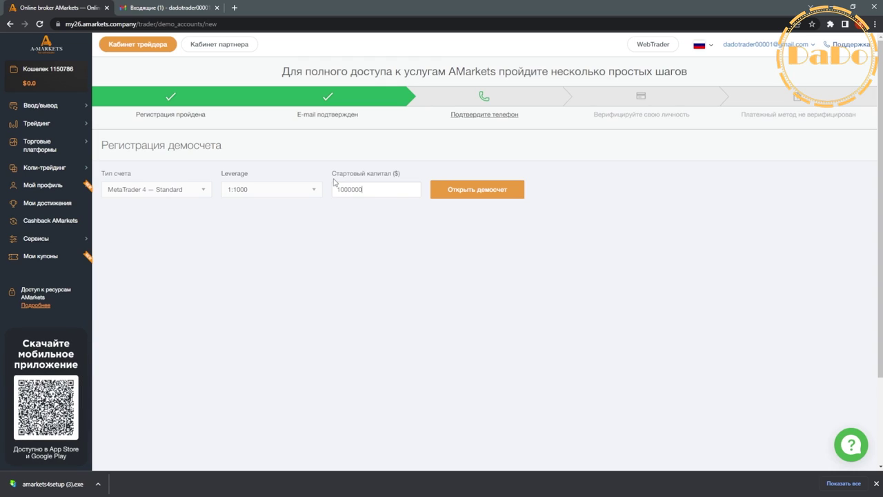
{"action": "left_click", "coordinate": [476, 197]}
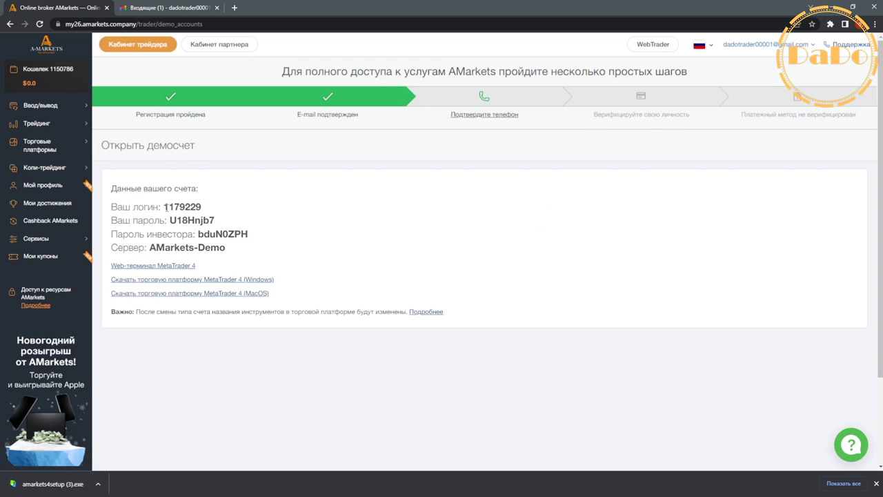
Step: Copy the new demo login from the broker page into MT4's account login form
{"action": "left_click_drag", "start_coordinate": [166, 207], "coordinate": [223, 222]}
{"action": "double_click", "coordinate": [181, 207]}
{"action": "right_click", "coordinate": [186, 207]}
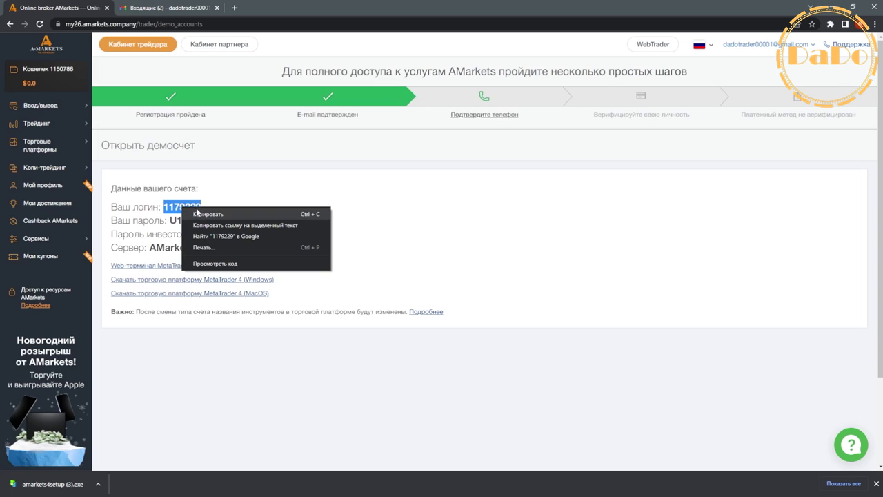
{"action": "left_click", "coordinate": [205, 214]}
{"action": "left_click", "coordinate": [276, 487]}
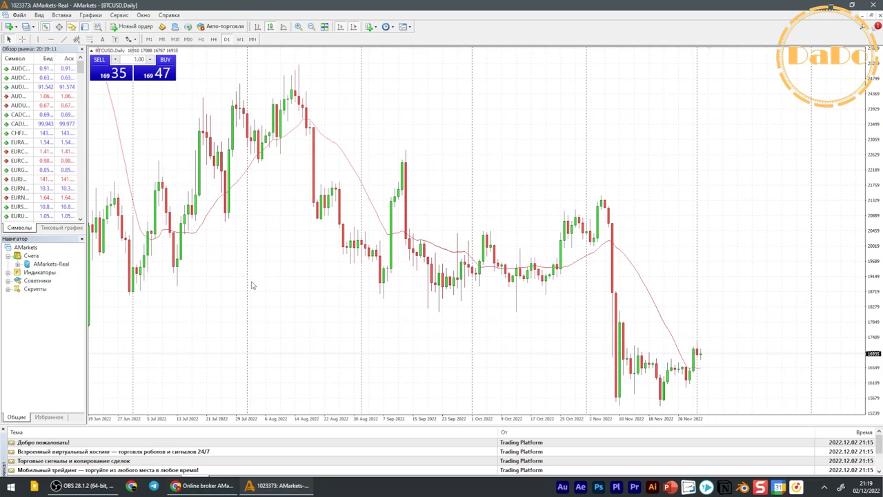
{"action": "left_click", "coordinate": [838, 492]}
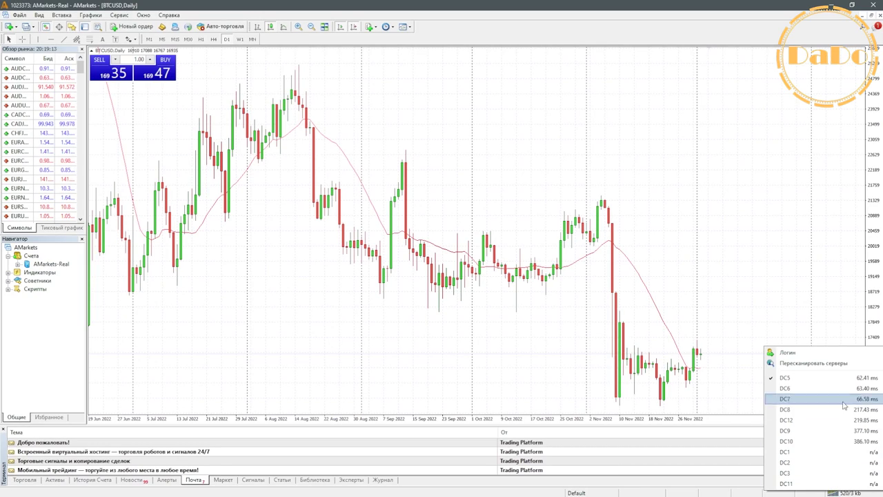
{"action": "left_click", "coordinate": [817, 353]}
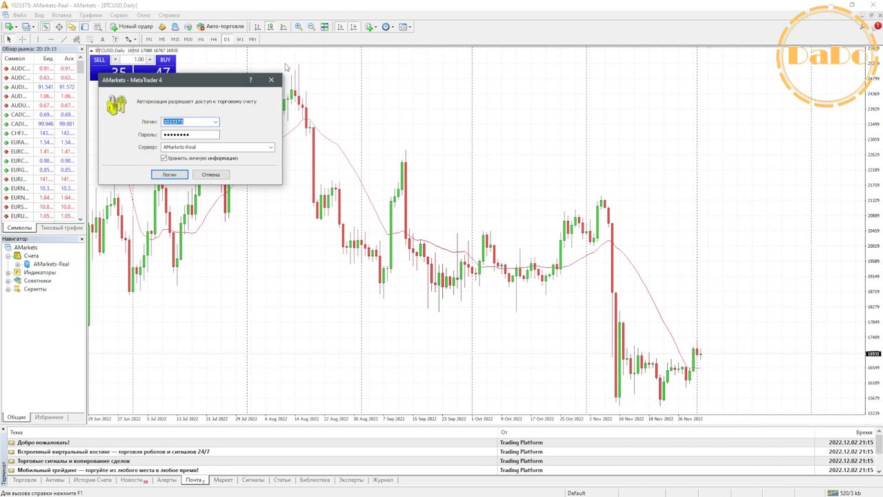
{"action": "right_click", "coordinate": [190, 123]}
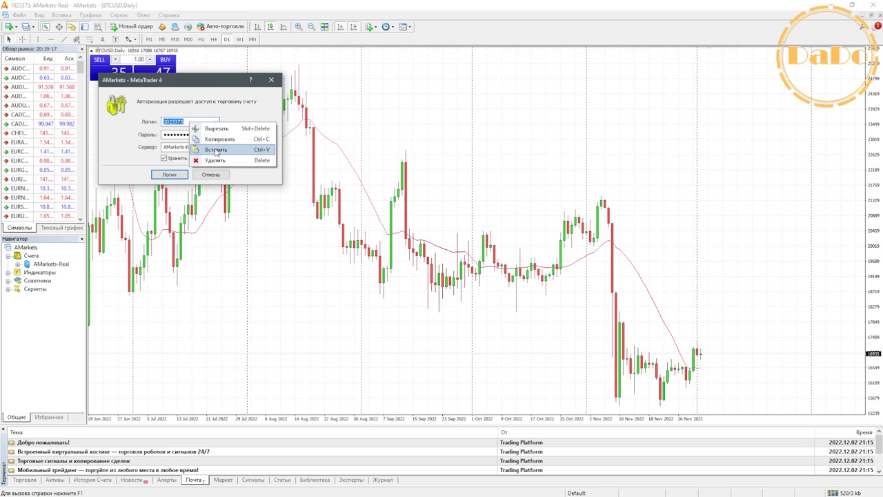
{"action": "left_click", "coordinate": [217, 150]}
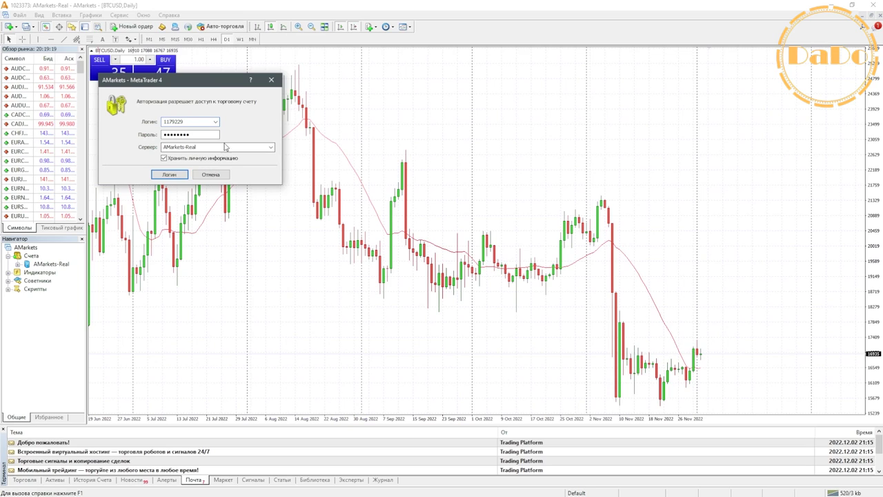
Step: Copy the demo account password from the broker page into the form's password field
{"action": "left_click", "coordinate": [206, 486]}
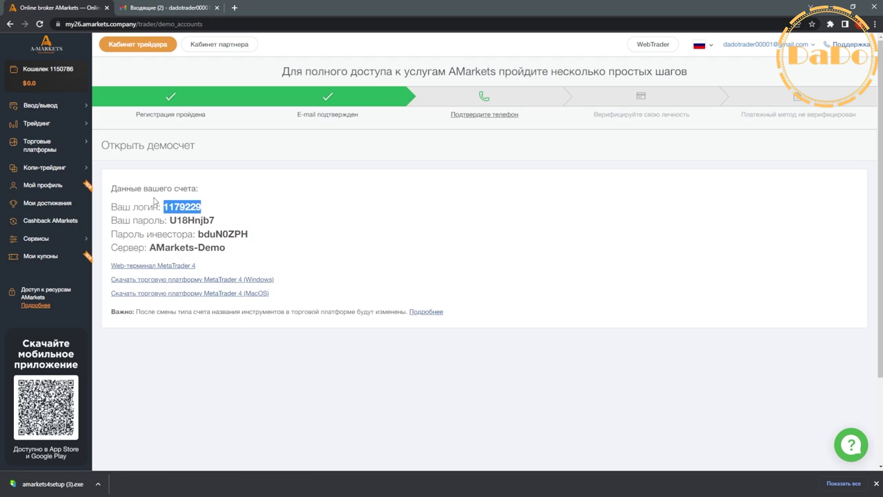
{"action": "double_click", "coordinate": [184, 220]}
{"action": "right_click", "coordinate": [186, 220]}
{"action": "left_click", "coordinate": [200, 231]}
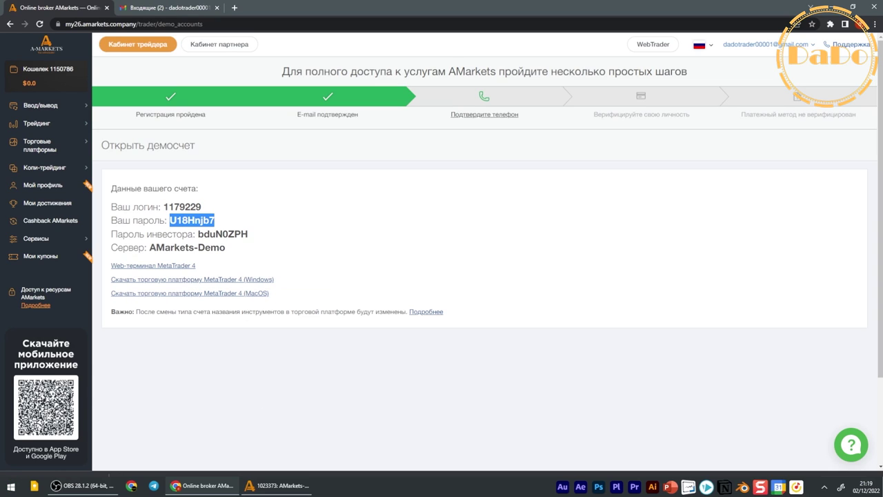
{"action": "left_click", "coordinate": [276, 486]}
{"action": "double_click", "coordinate": [170, 135]}
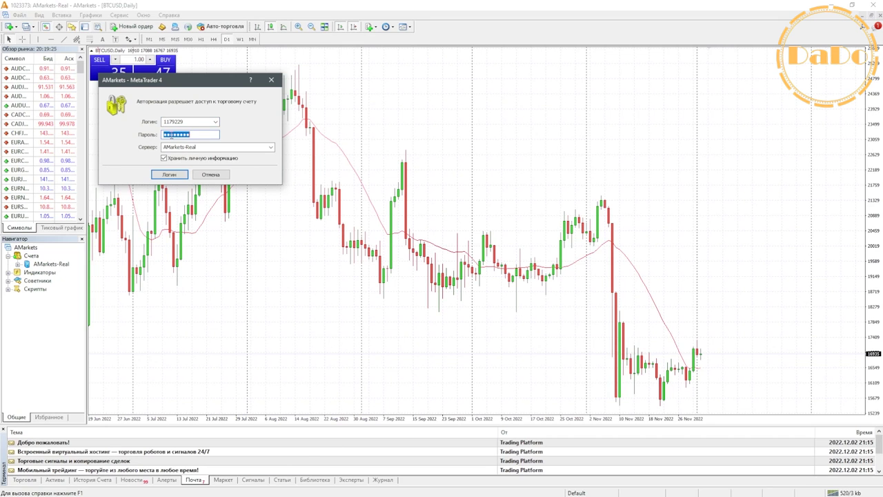
{"action": "right_click", "coordinate": [177, 133]}
{"action": "left_click", "coordinate": [219, 166]}
Step: Choose the AMarkets-Demo server and log in to the demo account
{"action": "left_click", "coordinate": [271, 148]}
{"action": "left_click", "coordinate": [216, 160]}
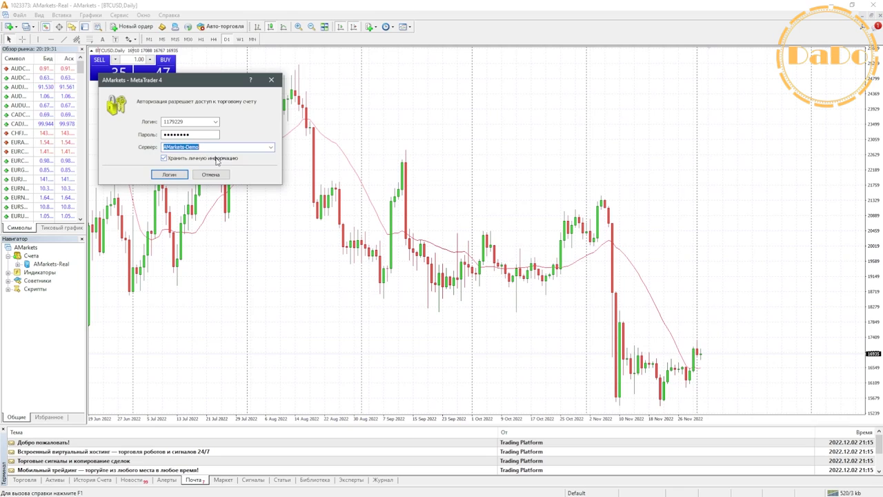
{"action": "left_click", "coordinate": [170, 175]}
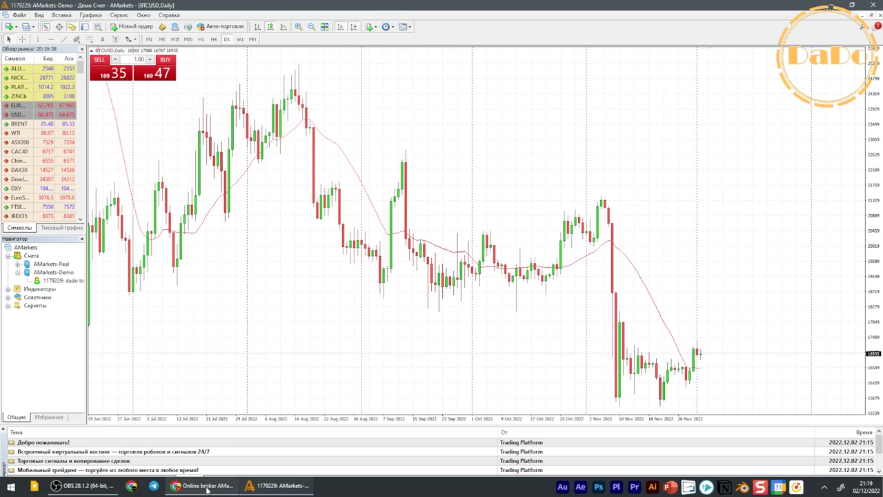
Step: Open the demo account to show its 1,000,000.00 USD balance, equity and free margin
{"action": "left_click", "coordinate": [207, 486]}
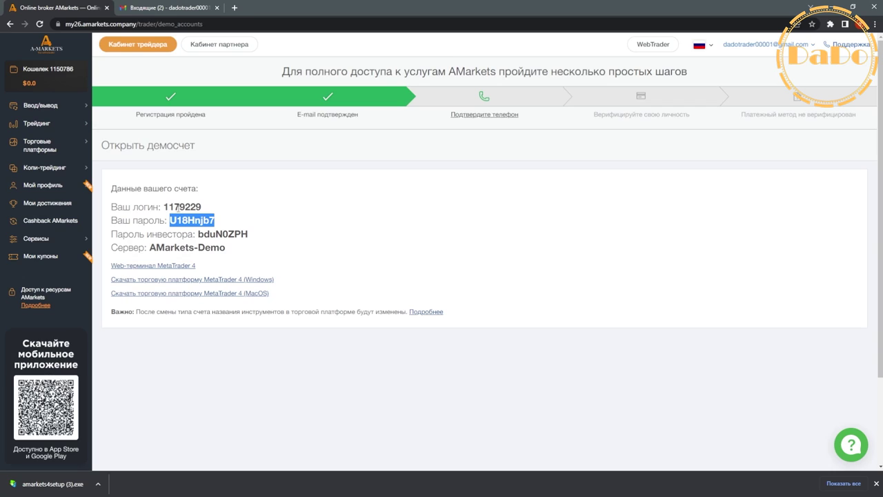
{"action": "key", "text": "alt+Tab"}
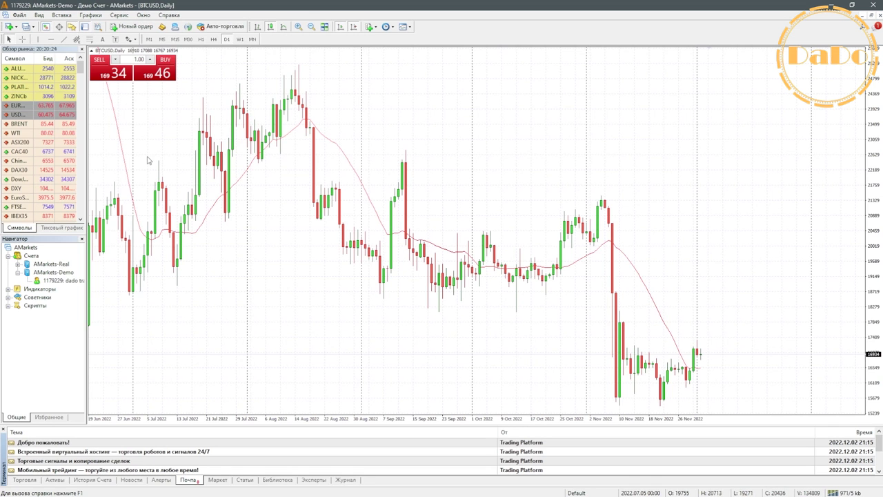
{"action": "double_click", "coordinate": [64, 283]}
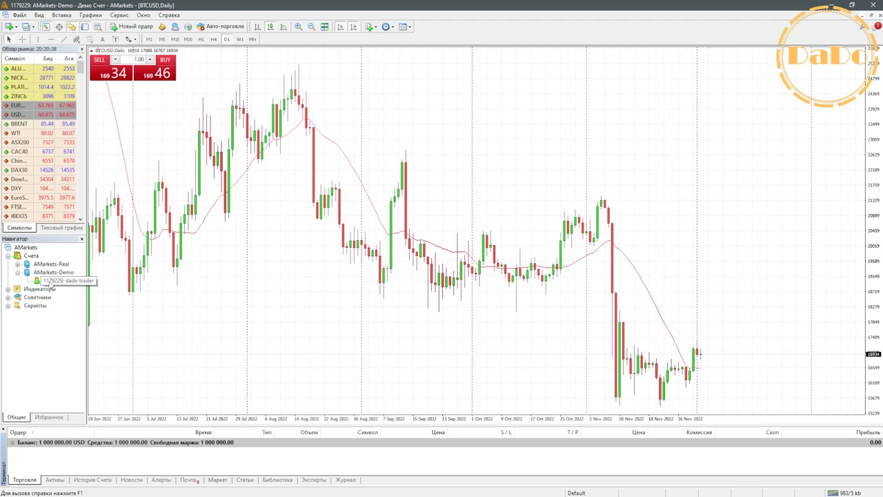
Step: Collapse the AMarkets-Demo group and expand AMarkets-Real to reveal the real account
{"action": "left_click", "coordinate": [19, 272]}
{"action": "left_click", "coordinate": [41, 272]}
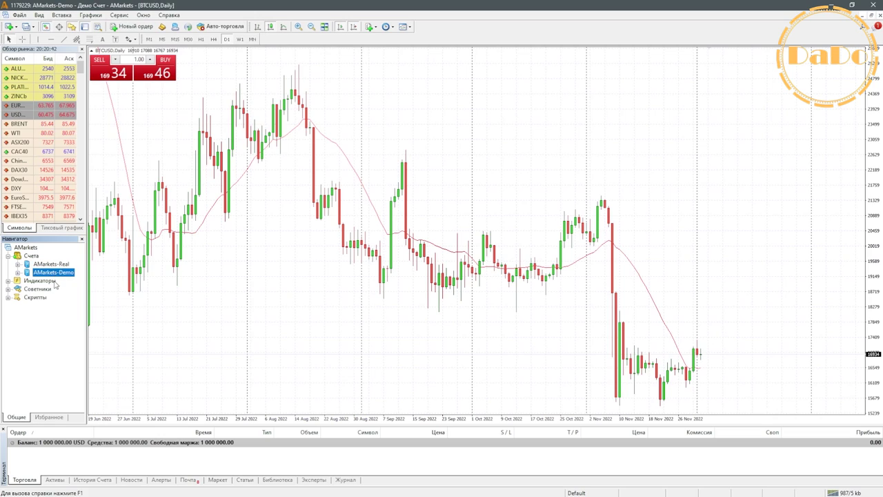
{"action": "left_click", "coordinate": [18, 264]}
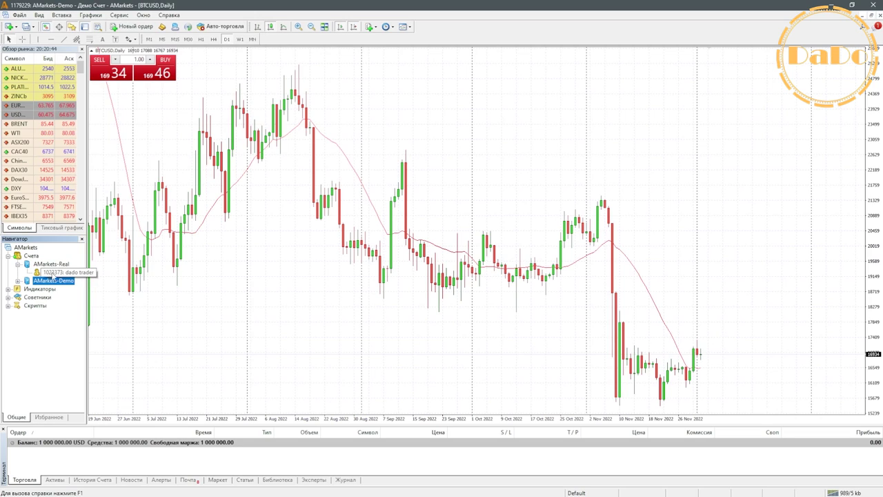
Step: Log in to the real account from its Navigator entry
{"action": "left_click", "coordinate": [51, 274]}
{"action": "double_click", "coordinate": [53, 276]}
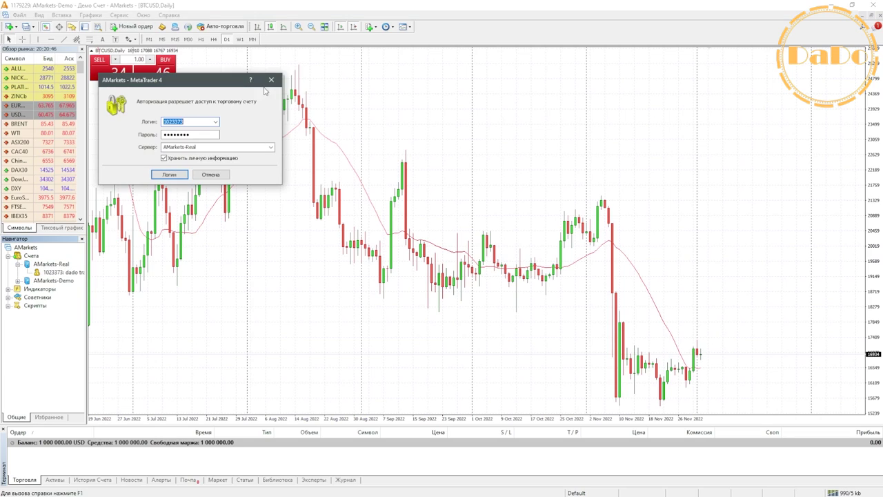
{"action": "left_click", "coordinate": [172, 175]}
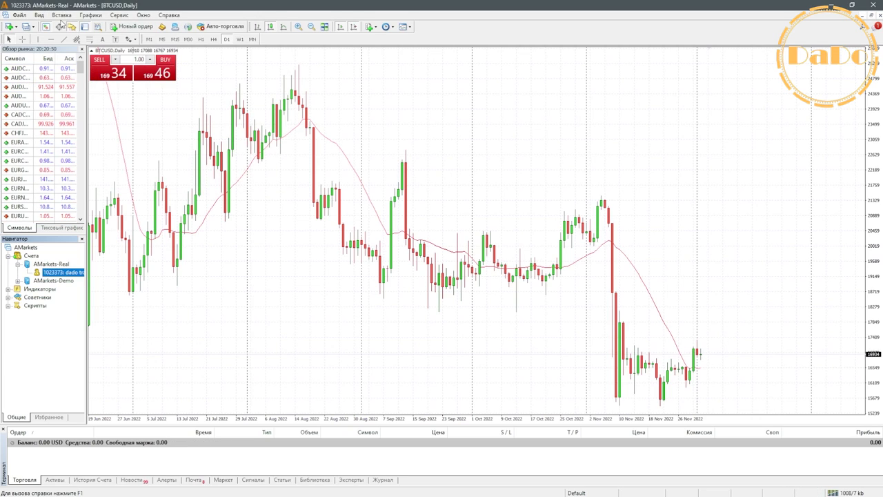
Step: Log back in to the demo account under AMarkets-Demo
{"action": "left_click", "coordinate": [43, 281]}
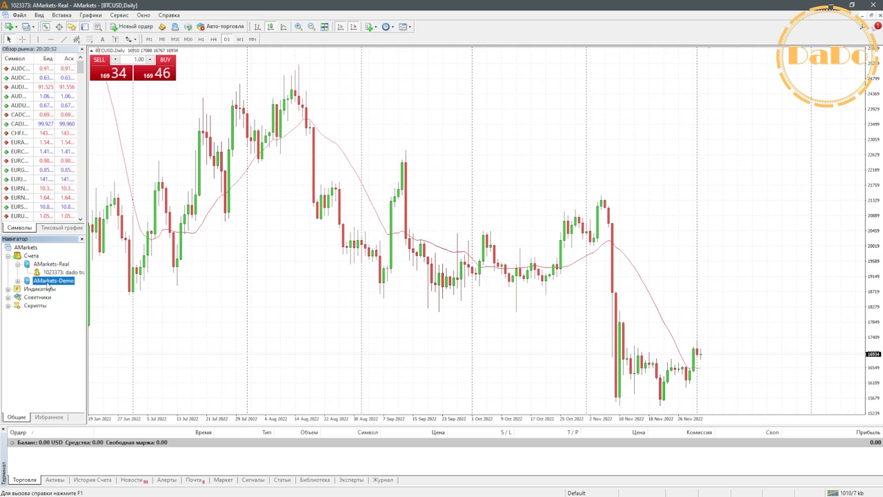
{"action": "double_click", "coordinate": [48, 282]}
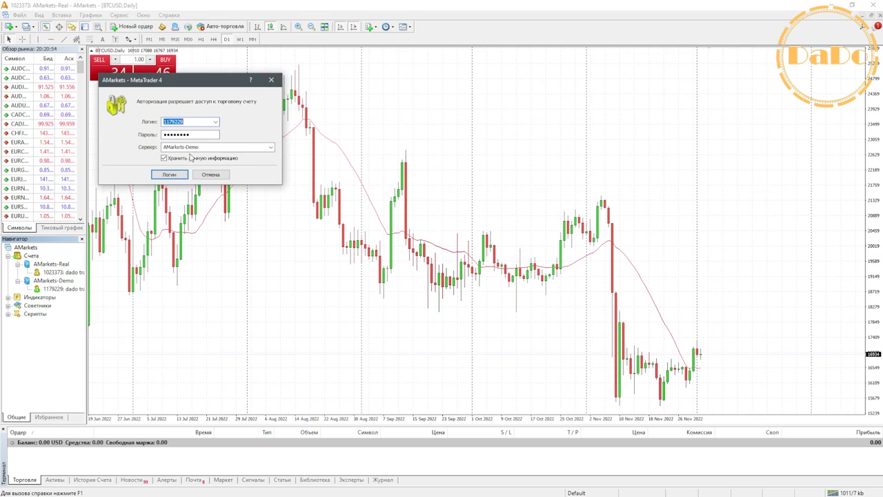
{"action": "left_click", "coordinate": [178, 175]}
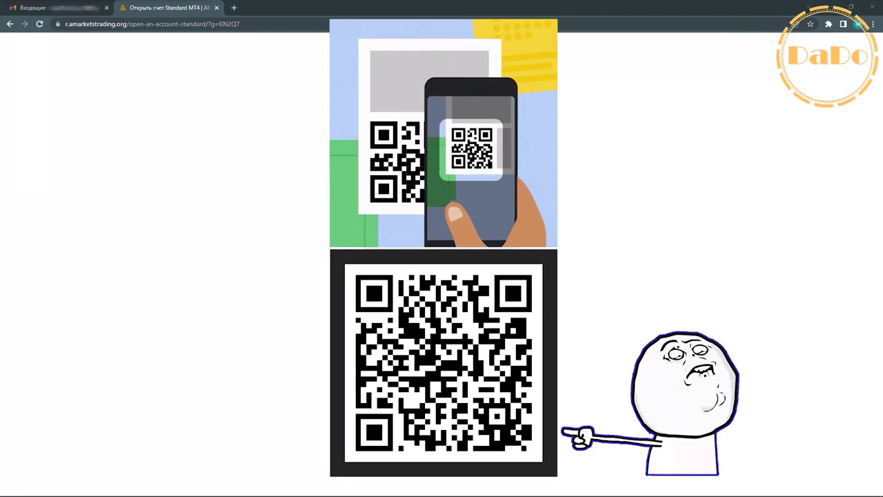
Step: Scroll below the AMarkets tutorial video to its description with the sign-up link
{"action": "mouse_move", "coordinate": [668, 243]}
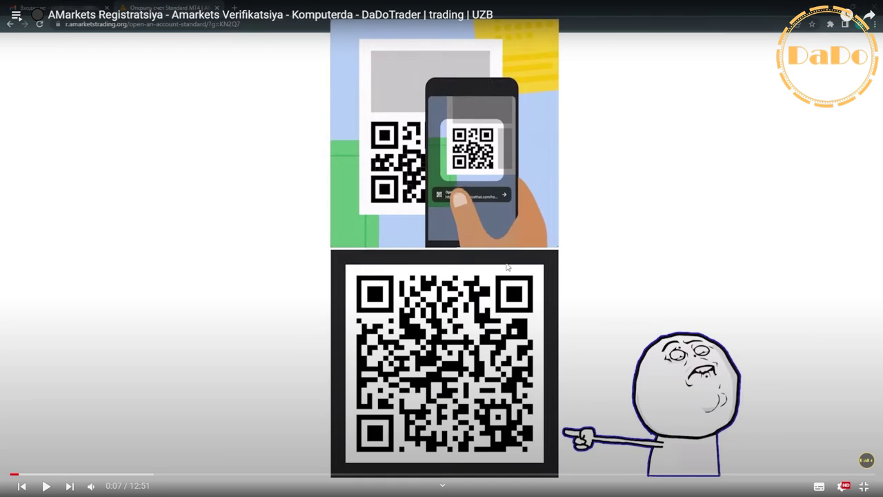
{"action": "scroll", "coordinate": [507, 267], "scroll_direction": "down", "scroll_amount": 3}
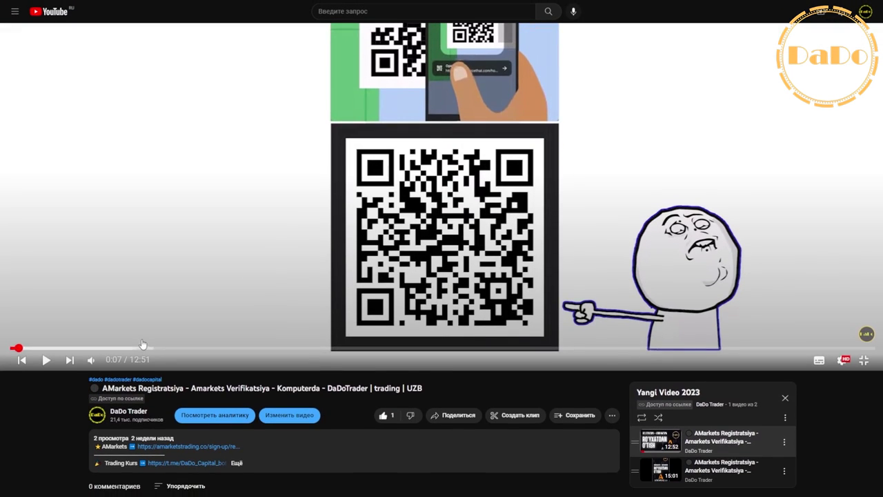
{"action": "scroll", "coordinate": [142, 345], "scroll_direction": "down", "scroll_amount": 1}
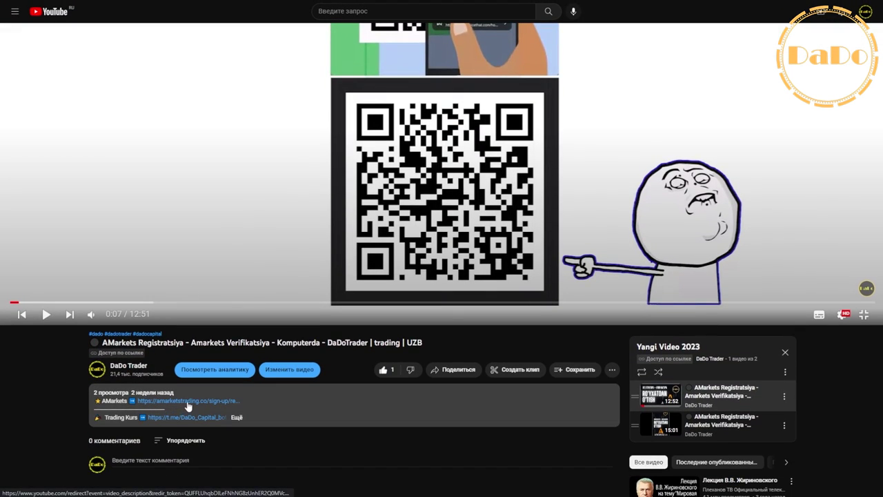